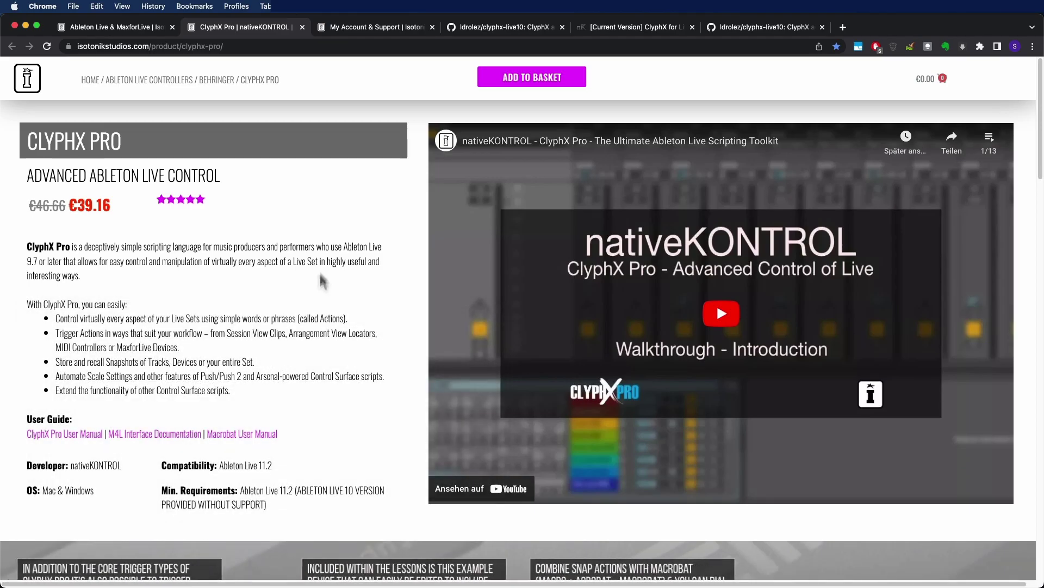
# Step: Switch Chrome to the 'My Account & Support' Downloads page on Isotonik
pyautogui.click(348, 27)
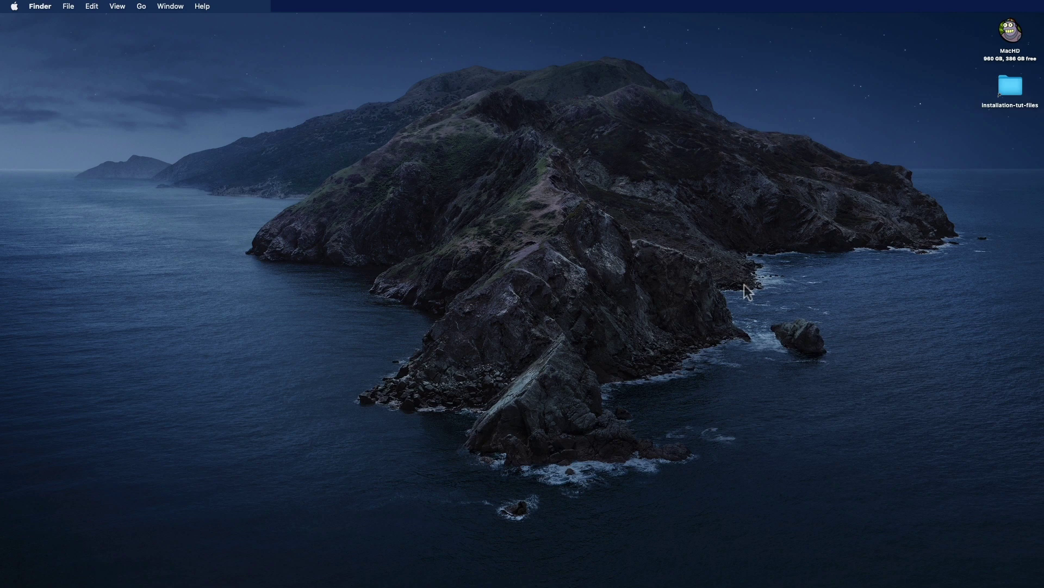
# Step: Browse installation-tut-files > ClyphX Pro > ClyphX-Pro > Live 11 > ClyphX Pro Setup v1.3.0 > Remote Scripts
pyautogui.click(1005, 97)
pyautogui.doubleClick(1006, 97)
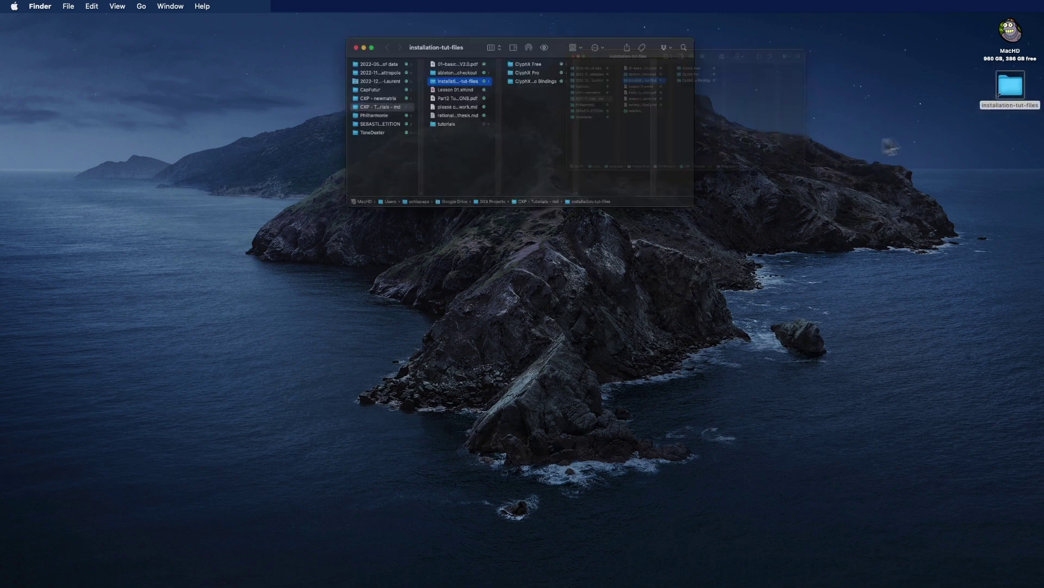
pyautogui.click(318, 72)
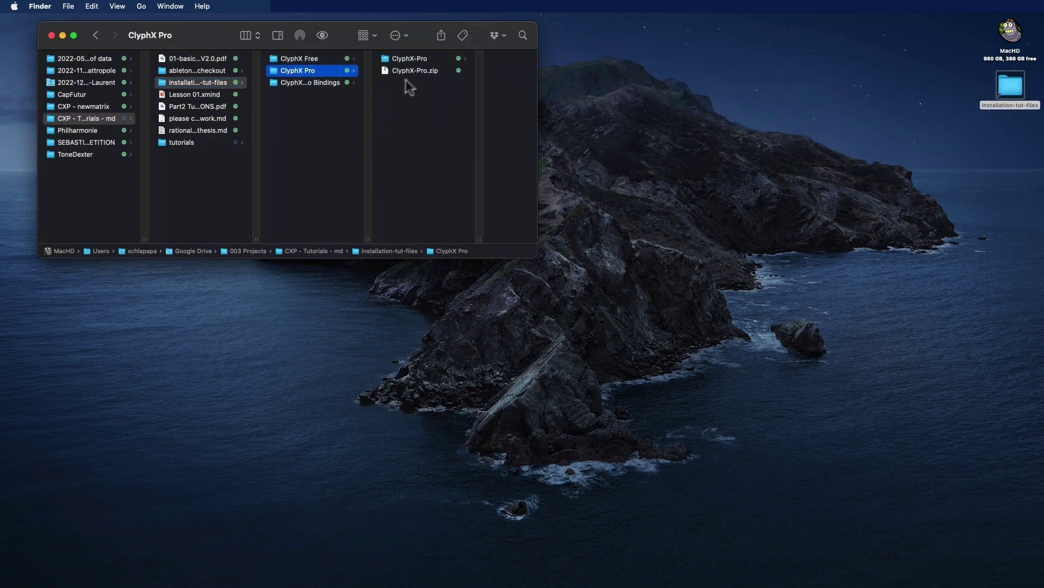
pyautogui.click(423, 61)
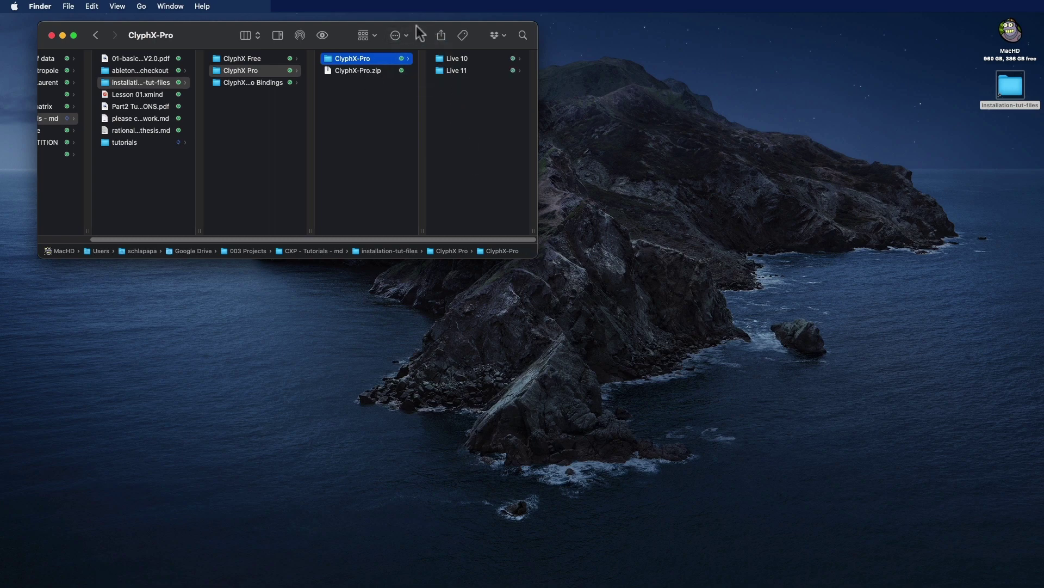
pyautogui.moveTo(420, 34); pyautogui.dragTo(428, 114)
pyautogui.click(497, 149)
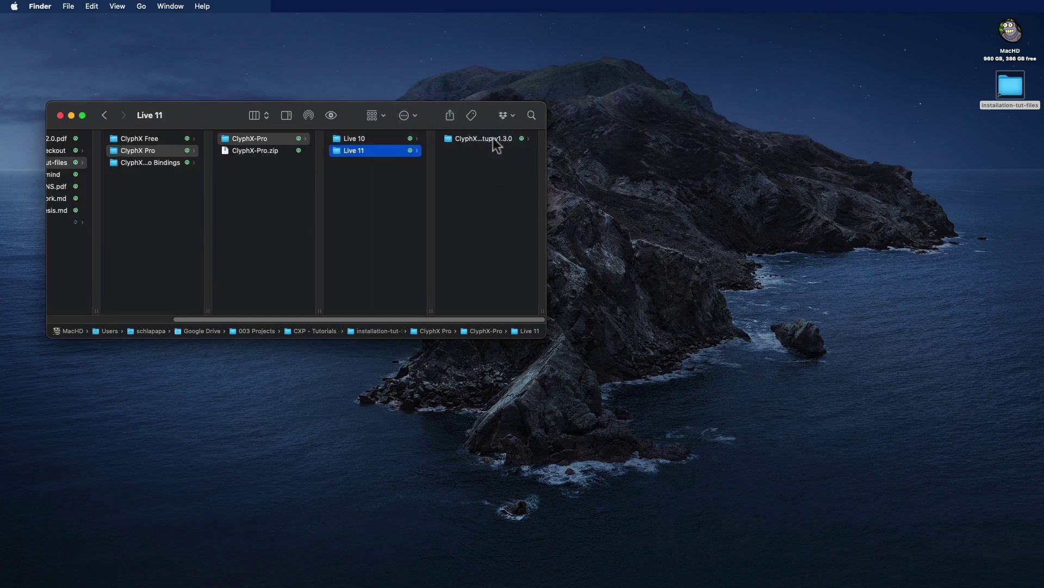
pyautogui.click(494, 139)
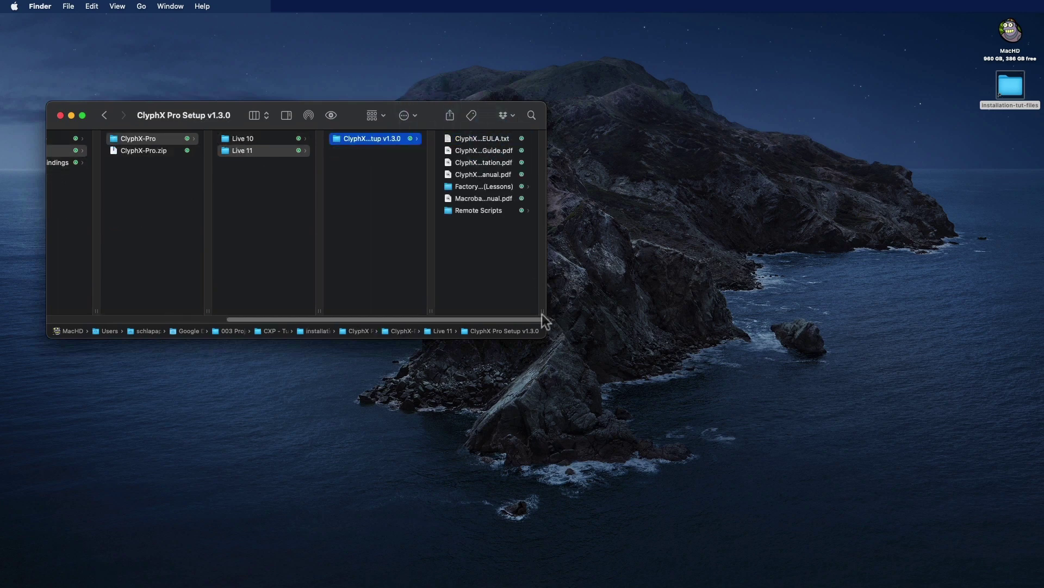
pyautogui.moveTo(552, 312); pyautogui.dragTo(655, 312)
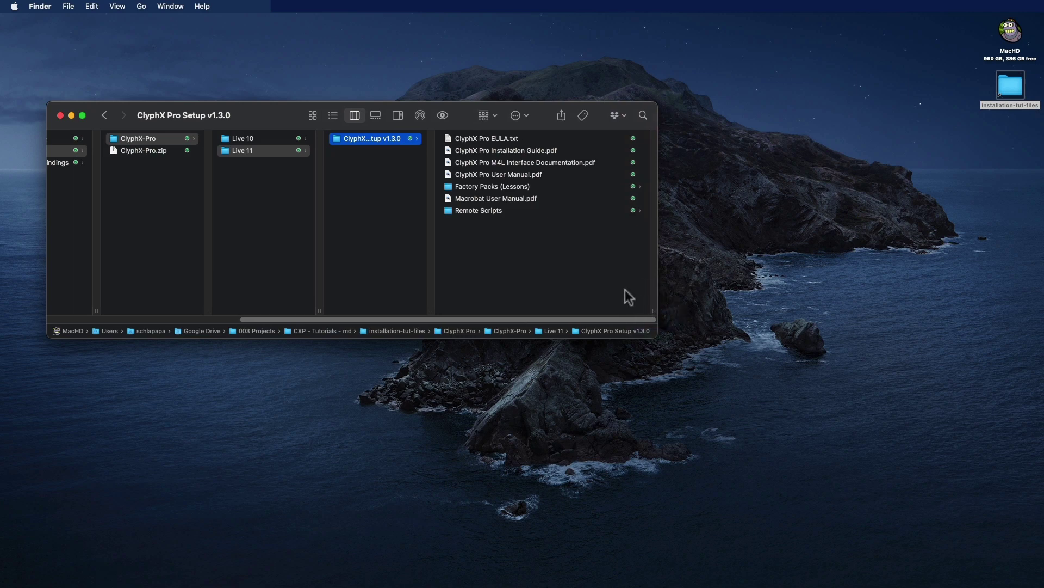
pyautogui.click(775, 258)
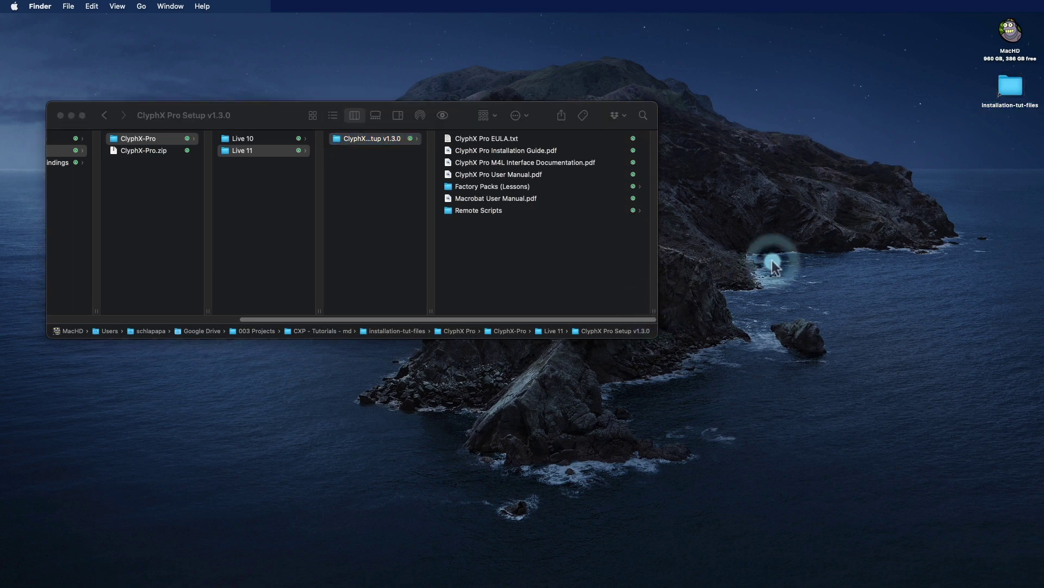
pyautogui.click(545, 217)
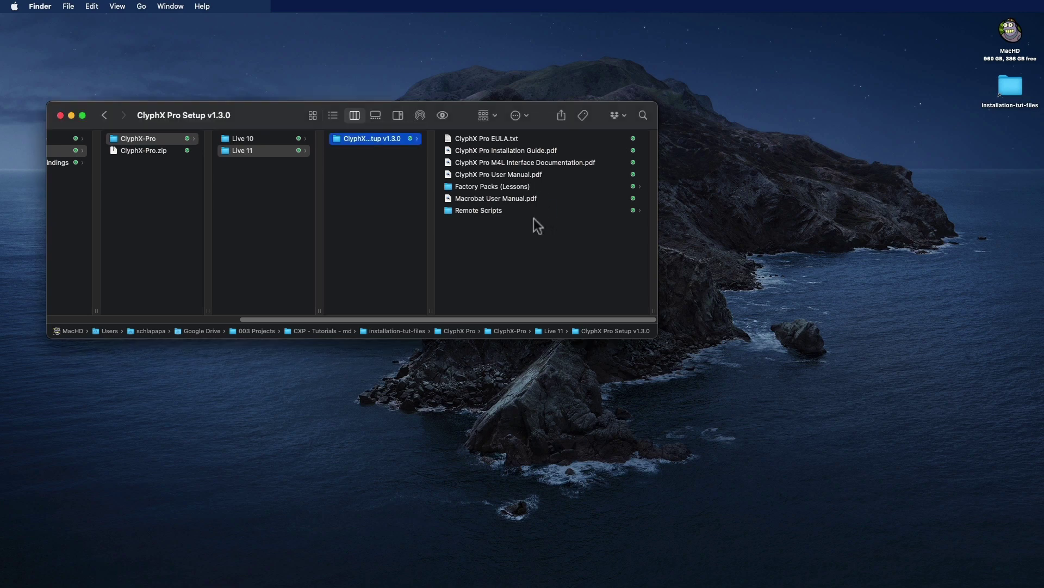
pyautogui.click(505, 210)
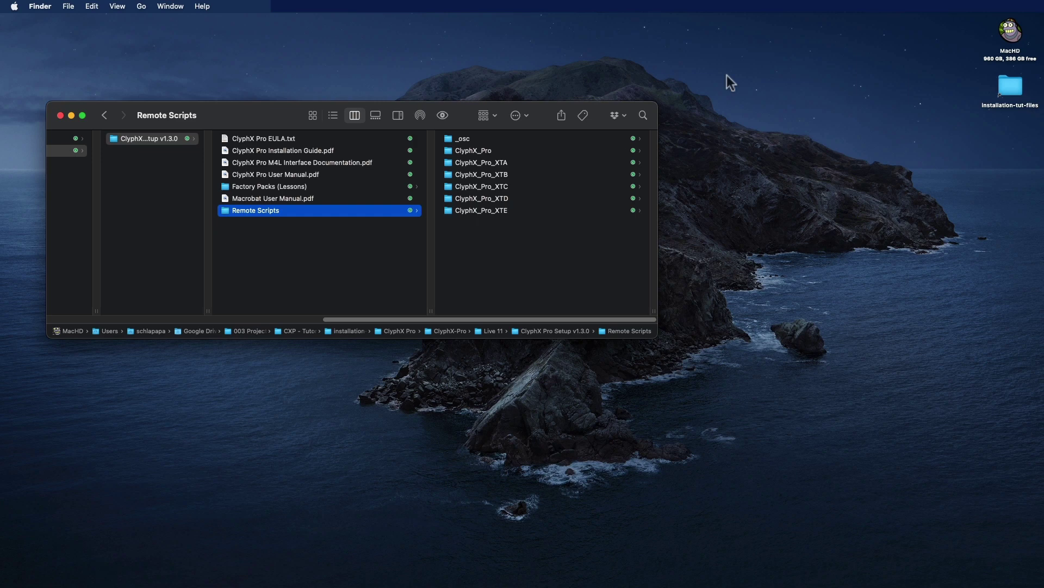
# Step: Open MacHD > Users > home > Music > Ableton > User Library in a second Finder window
pyautogui.doubleClick(1017, 39)
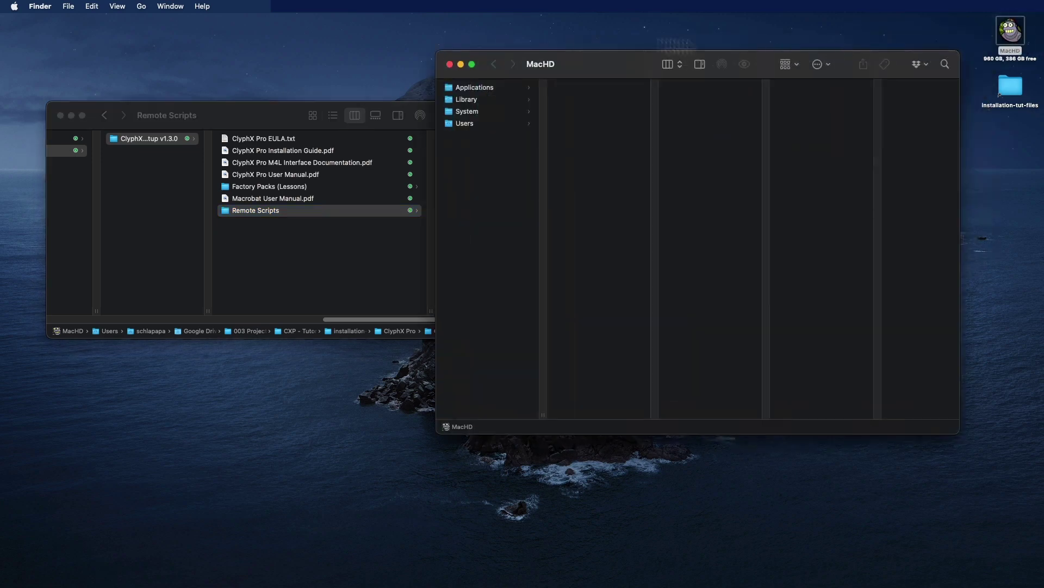
pyautogui.click(496, 125)
pyautogui.click(621, 98)
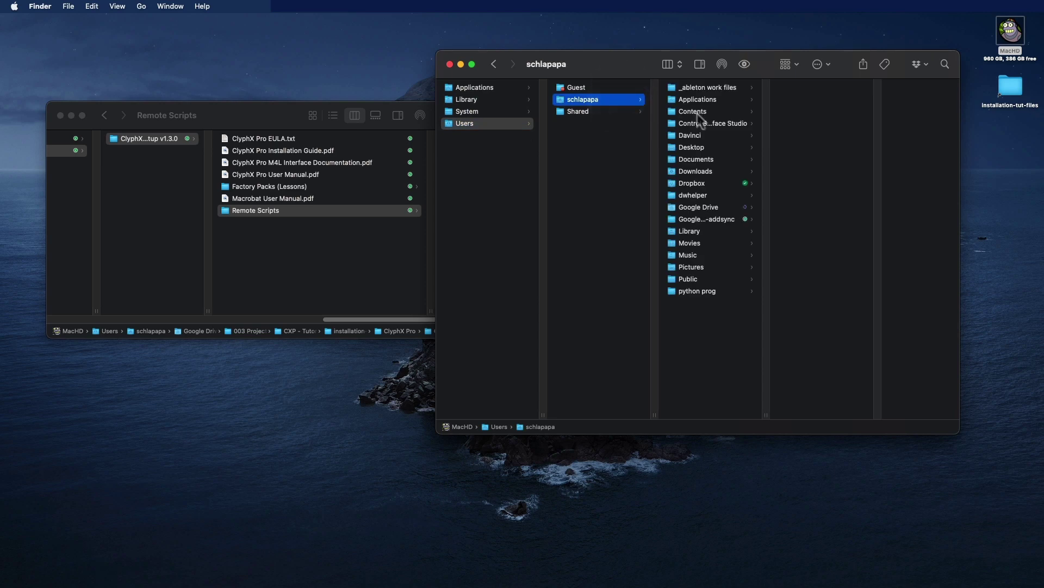
pyautogui.click(707, 256)
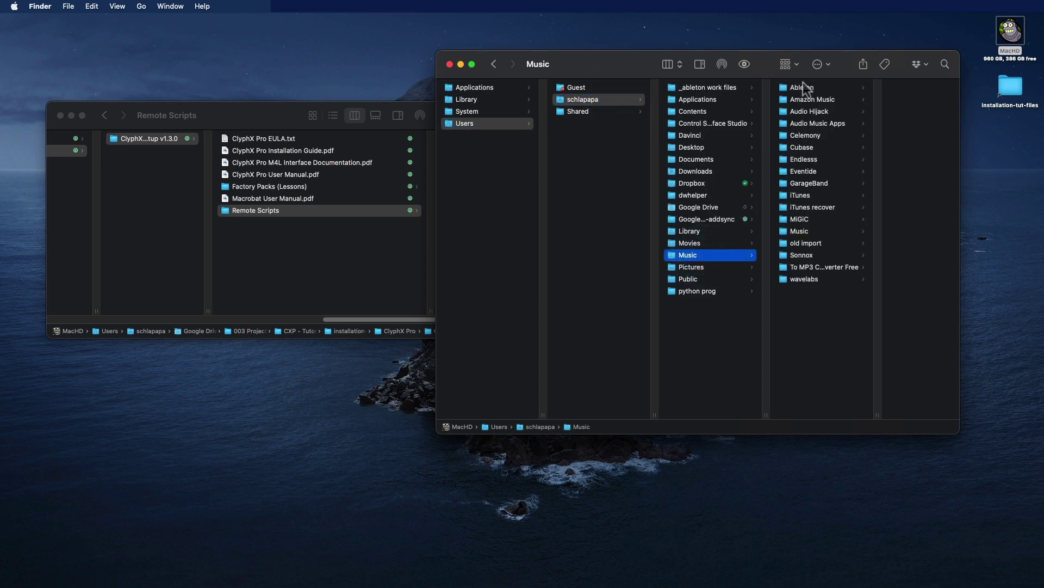
pyautogui.click(804, 87)
pyautogui.click(879, 112)
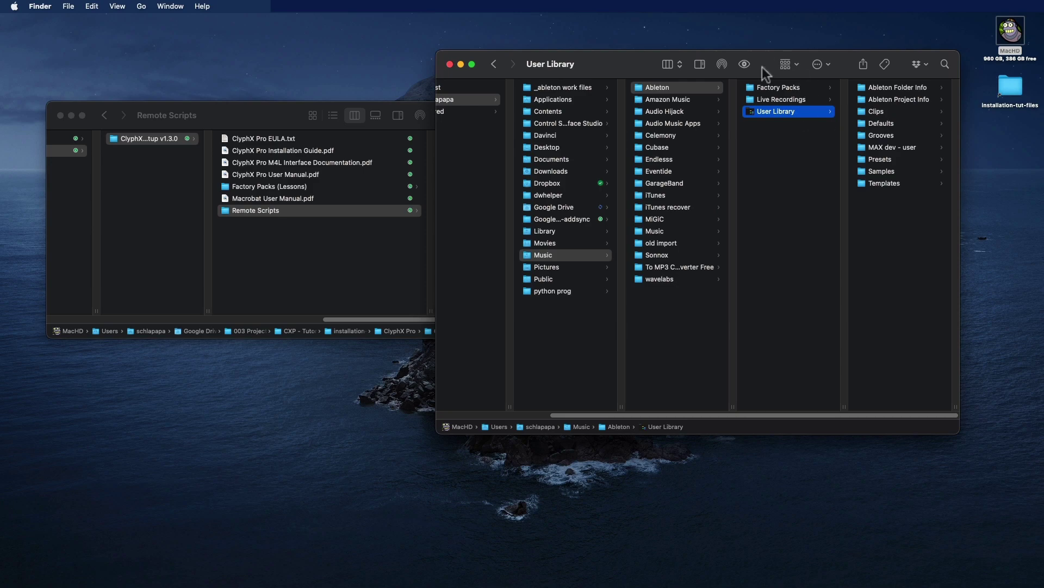
# Step: Copy the Remote Scripts folder into User Library and check its ClyphX_Pro contents
pyautogui.moveTo(767, 64); pyautogui.dragTo(804, 206)
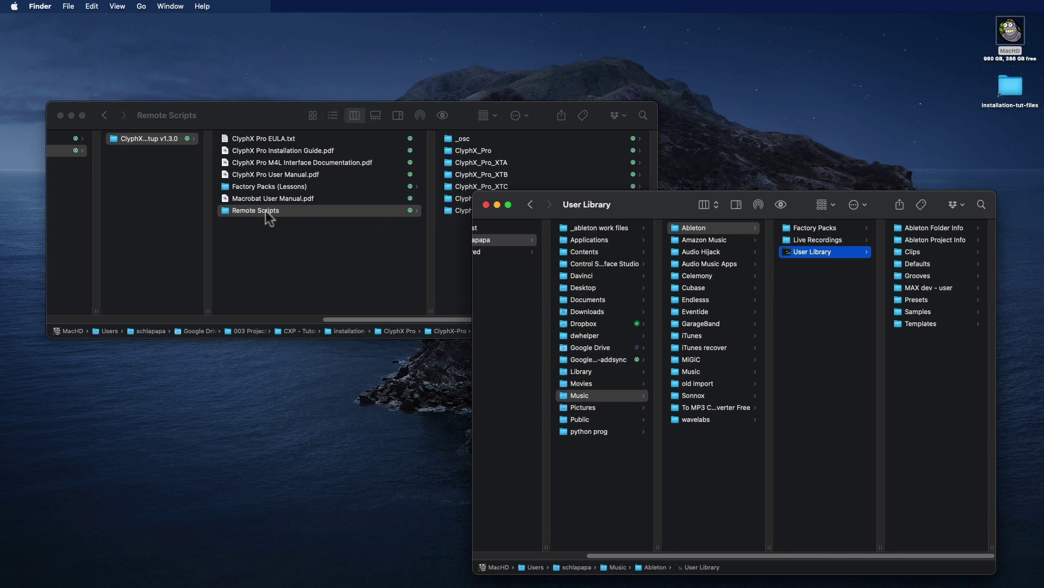
pyautogui.moveTo(269, 217); pyautogui.dragTo(928, 393)
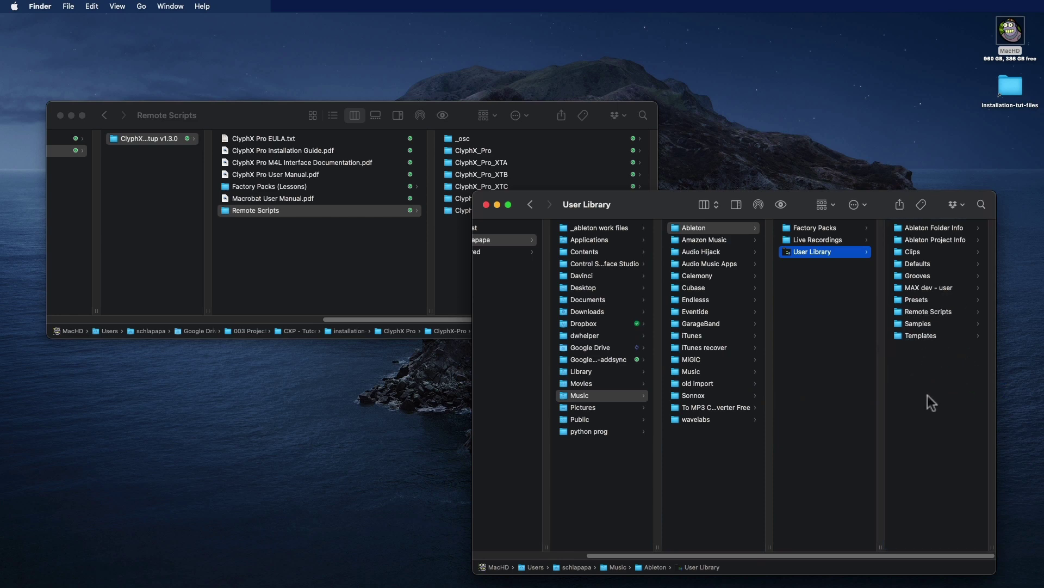
pyautogui.click(941, 311)
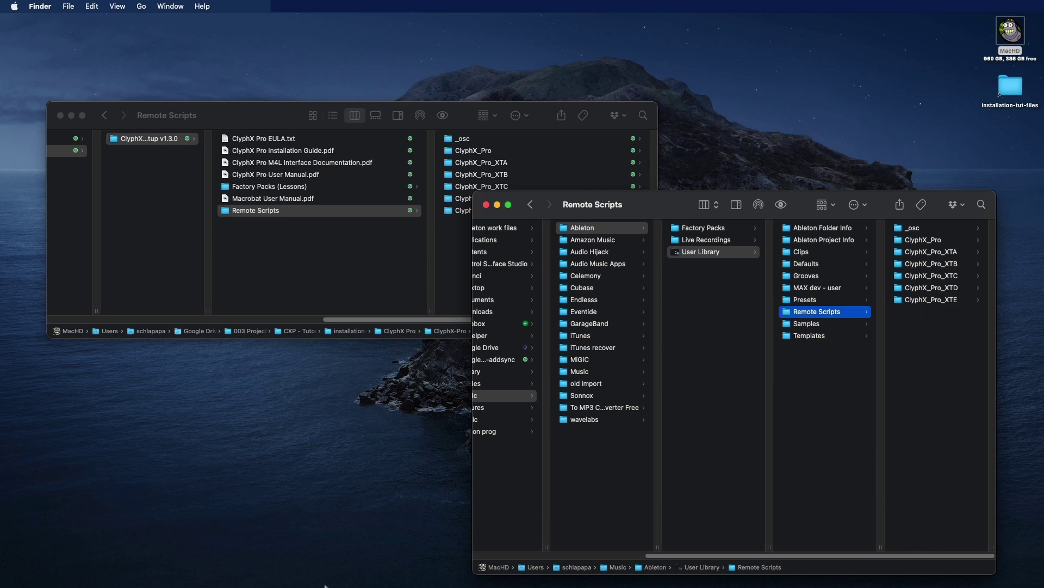
# Step: Launch Ableton Live 11.2 from the Dock and show its Link/Tempo/MIDI preferences
pyautogui.click(296, 571)
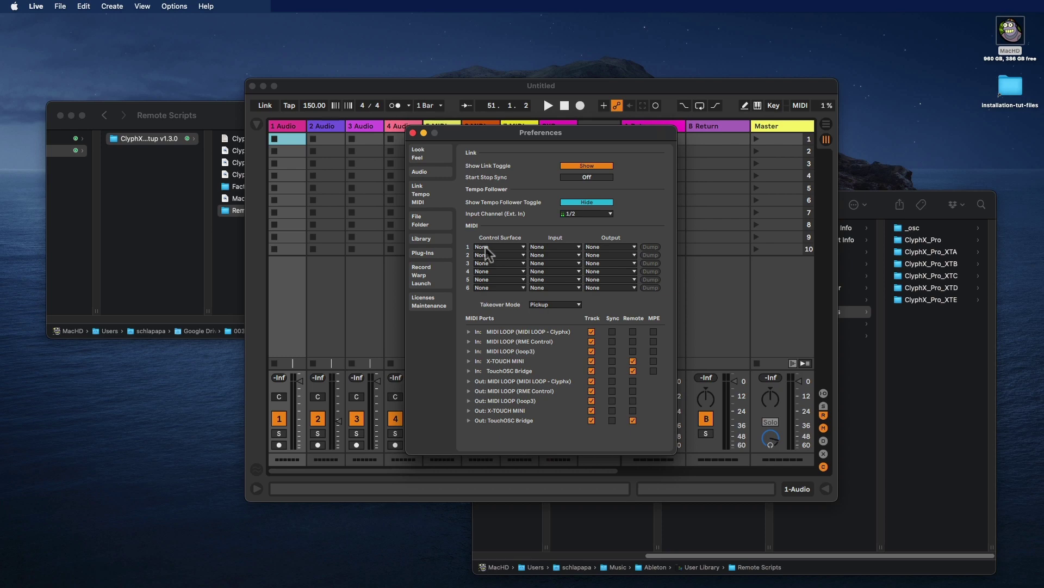
# Step: Assign ClyphX Pro to Control Surface slot 1 and close the Preferences window
pyautogui.click(486, 248)
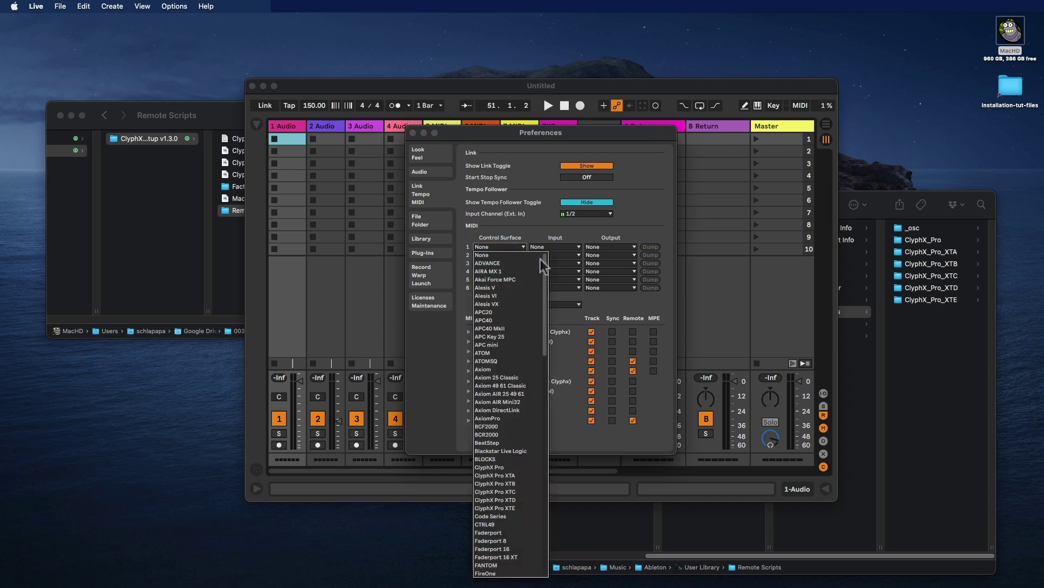
pyautogui.click(511, 466)
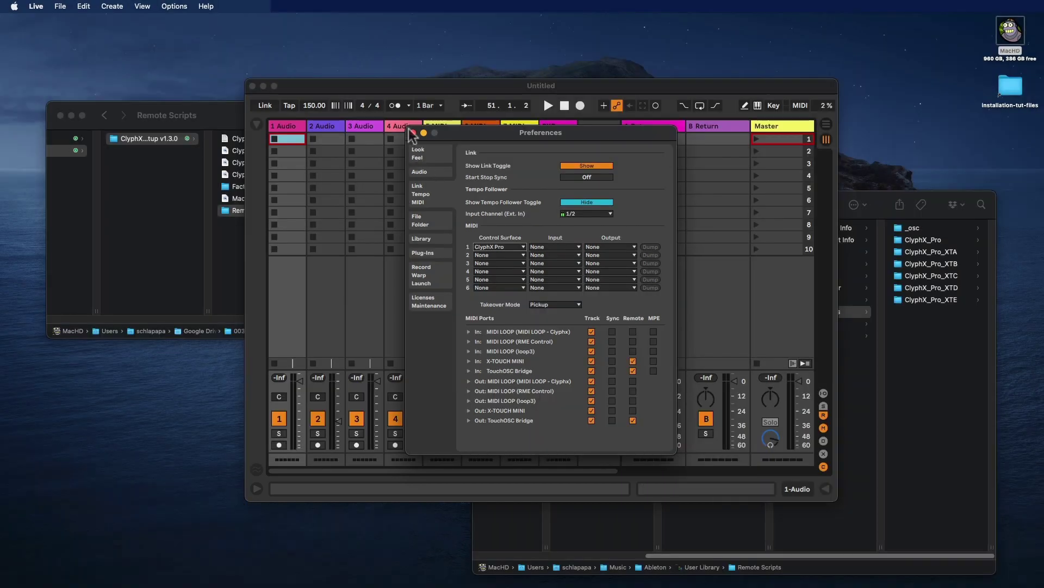
pyautogui.click(413, 133)
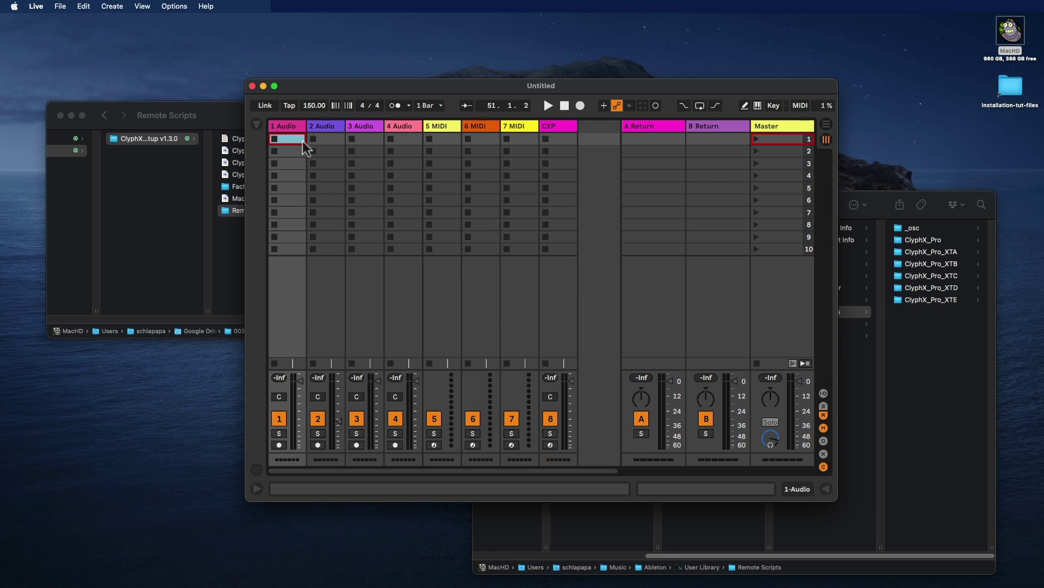
# Step: Hide Live, view the .txt files in nativeKONTROL > ClyphX_Pro, then return to Music
pyautogui.press('super+h')
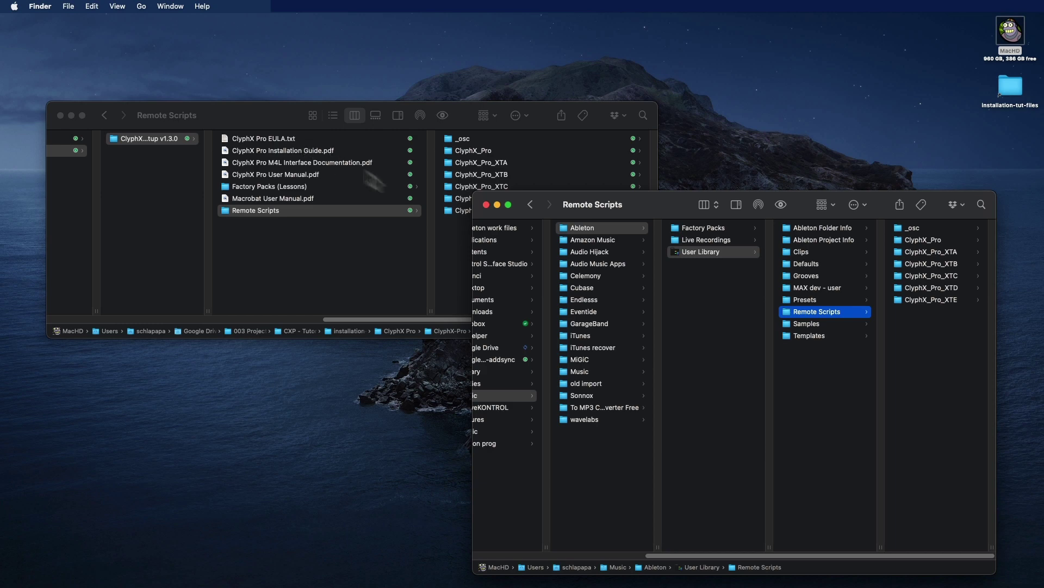
pyautogui.click(607, 482)
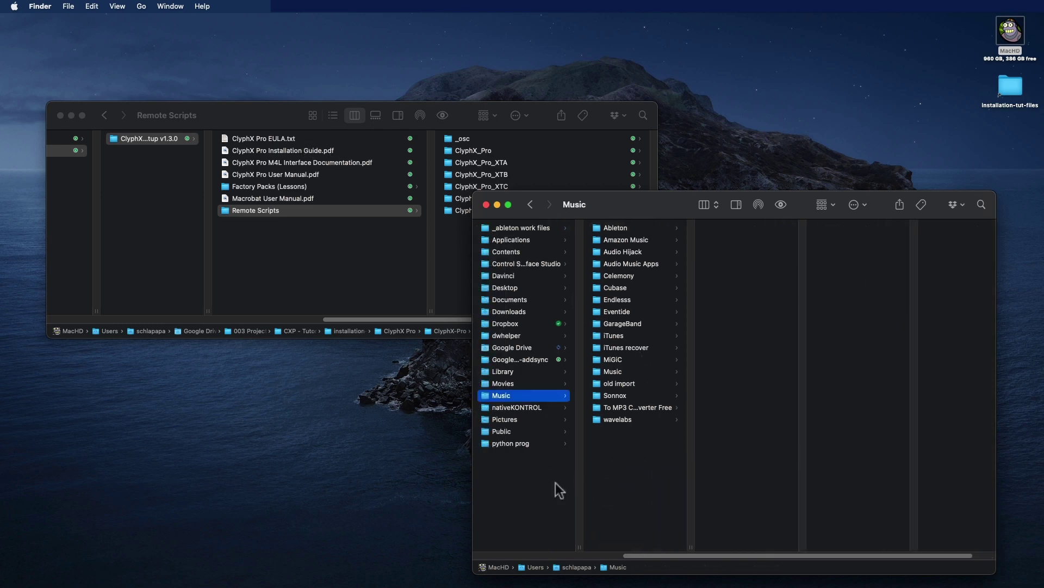
pyautogui.click(516, 408)
pyautogui.click(625, 227)
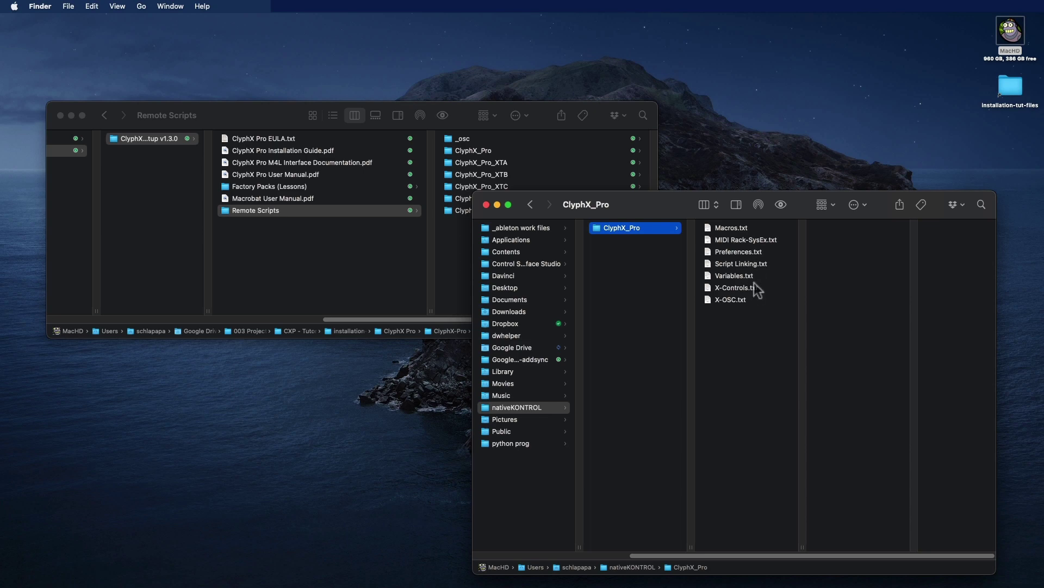
pyautogui.click(759, 356)
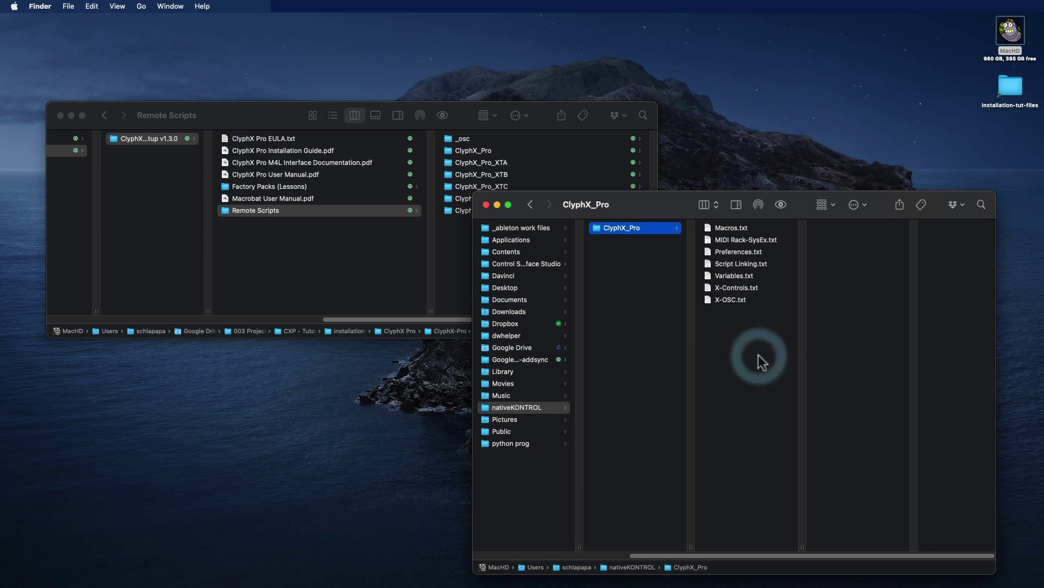
pyautogui.click(527, 395)
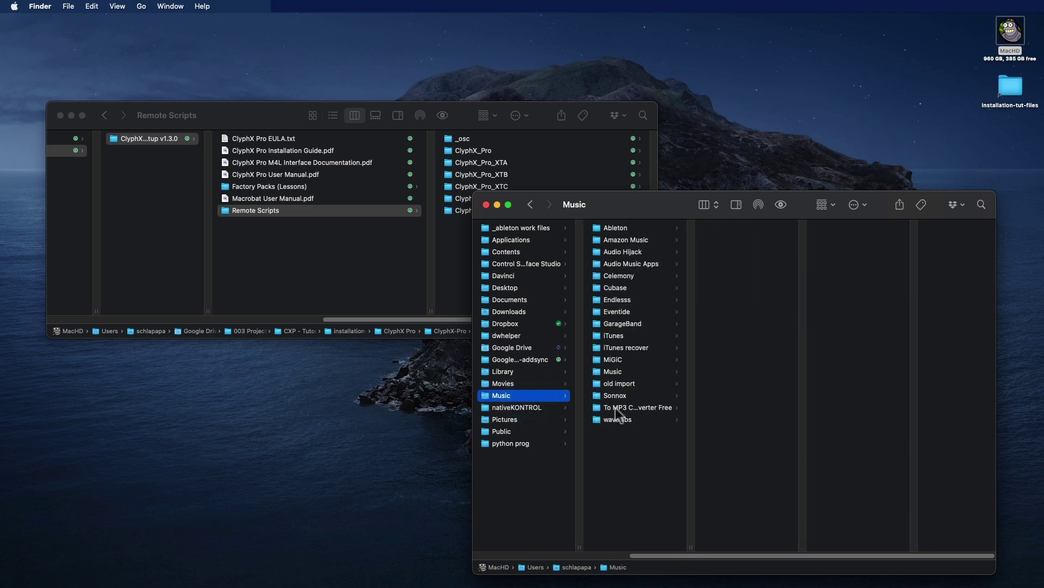
# Step: Compare Factory Packs (Lessons) with Music › Ableton › Factory Packs › ClyphX Pro, then switch to Live
pyautogui.click(625, 227)
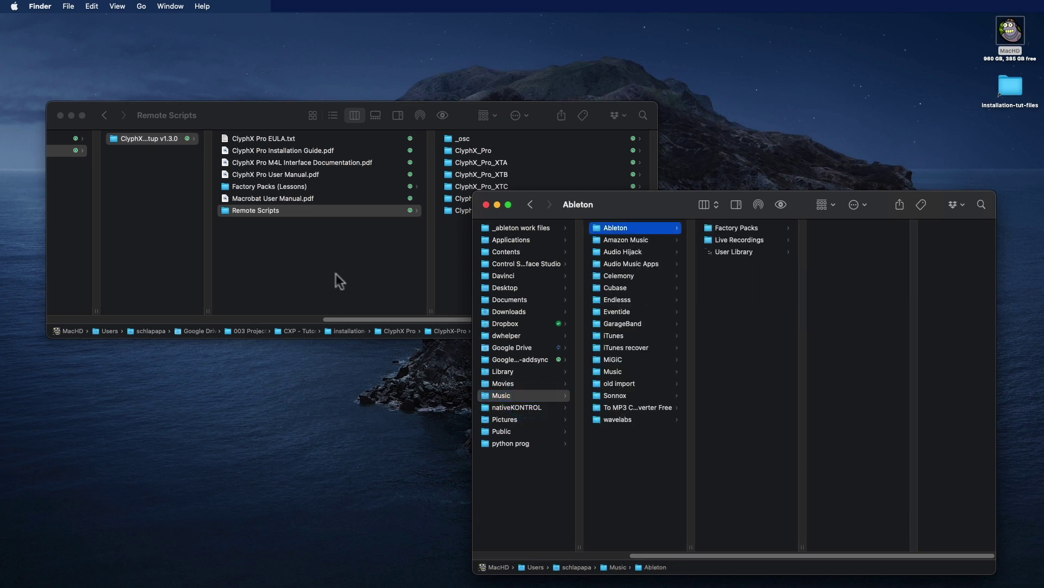
pyautogui.click(326, 272)
pyautogui.click(302, 188)
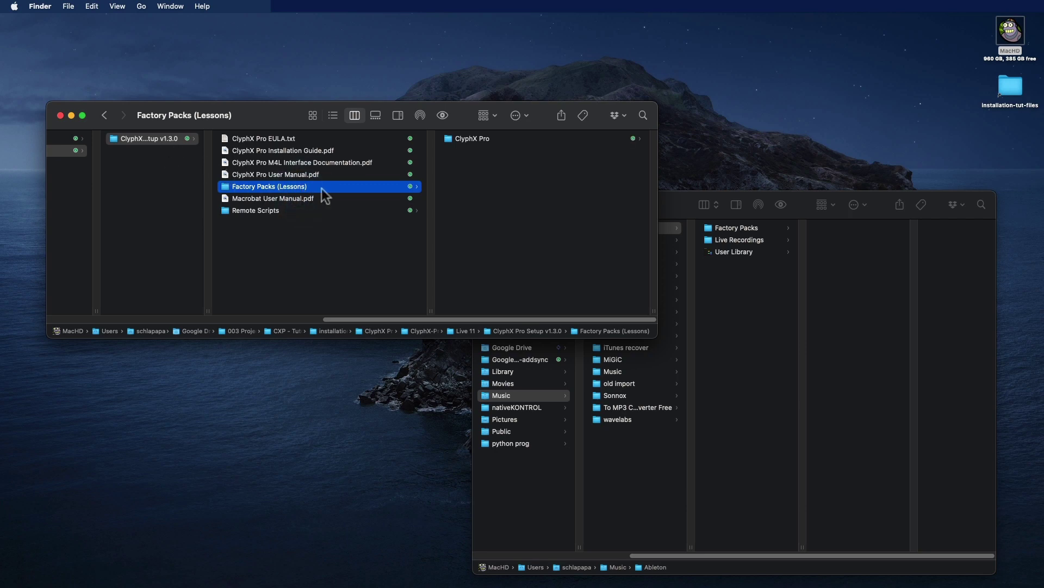
pyautogui.click(738, 337)
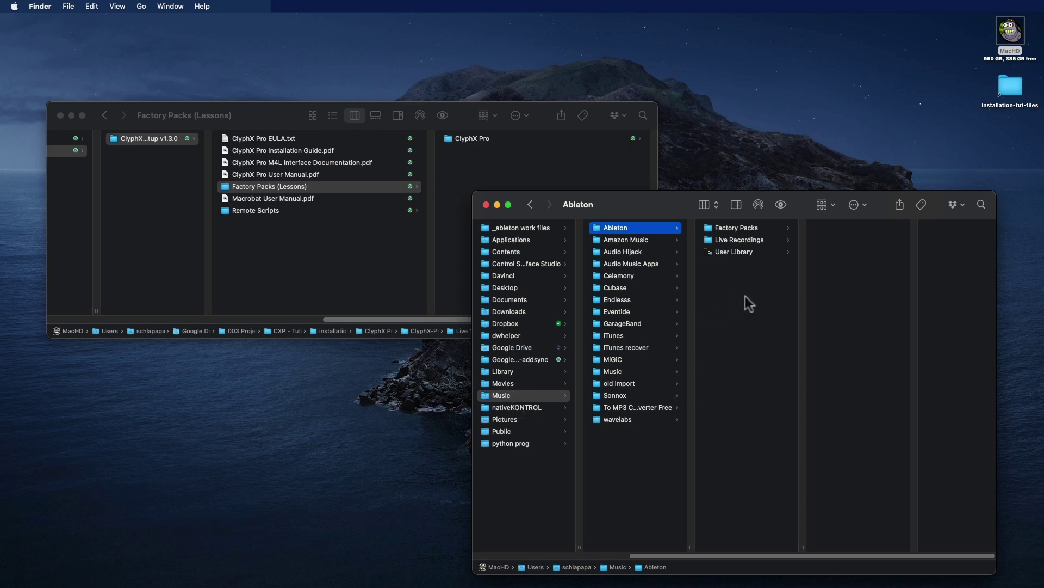
pyautogui.click(743, 227)
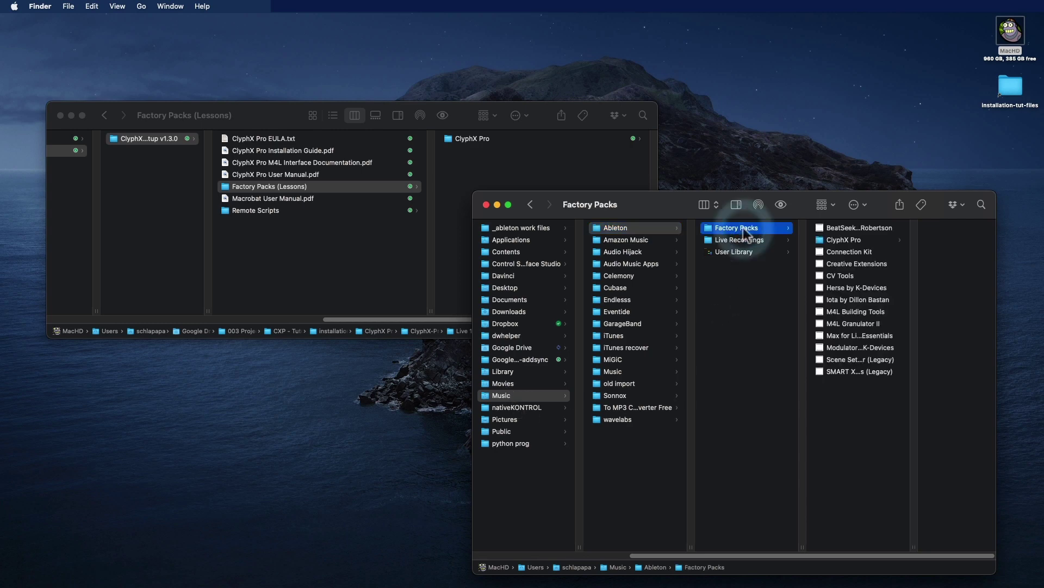
pyautogui.click(846, 241)
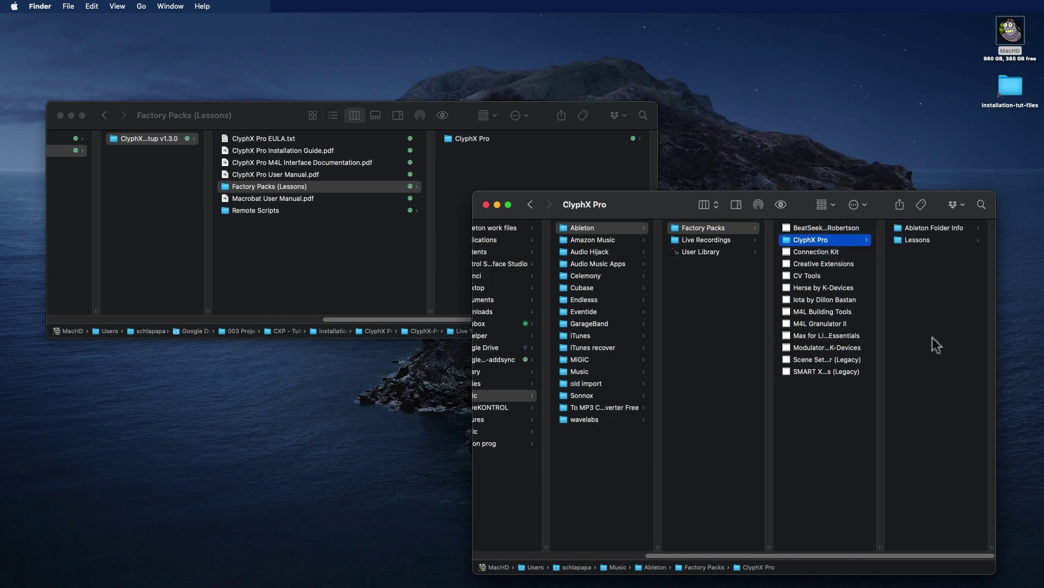
pyautogui.press('super+Tab')
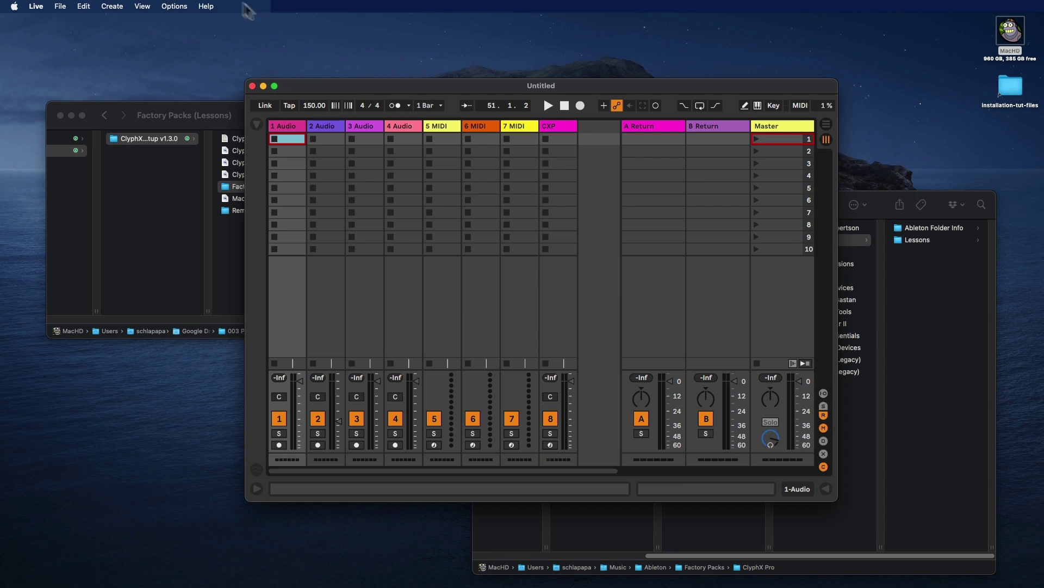
# Step: Open Help View maximized and scroll all built-in lessons down to the ClyphX Pro section
pyautogui.click(213, 6)
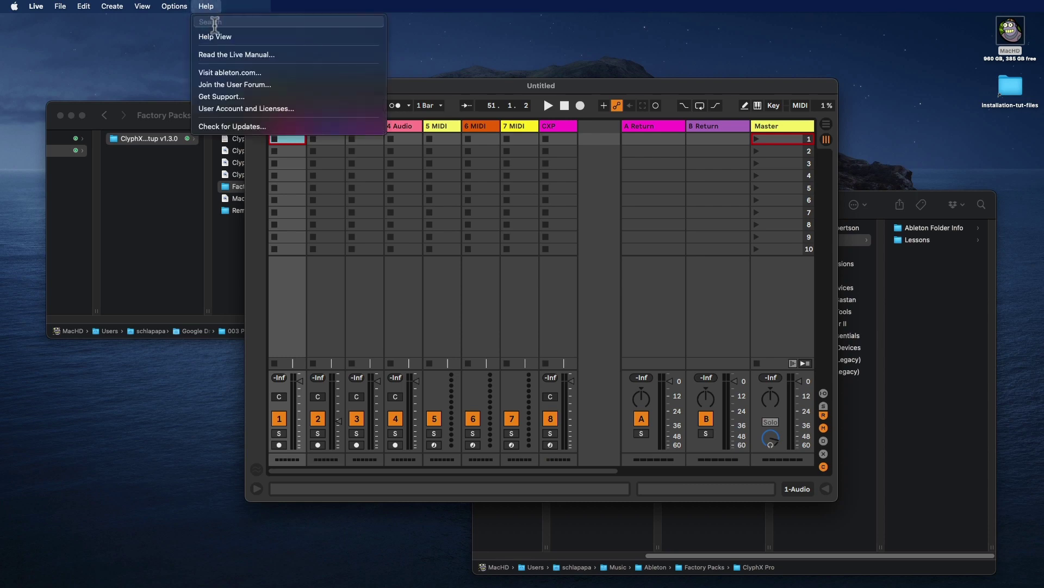
pyautogui.click(215, 36)
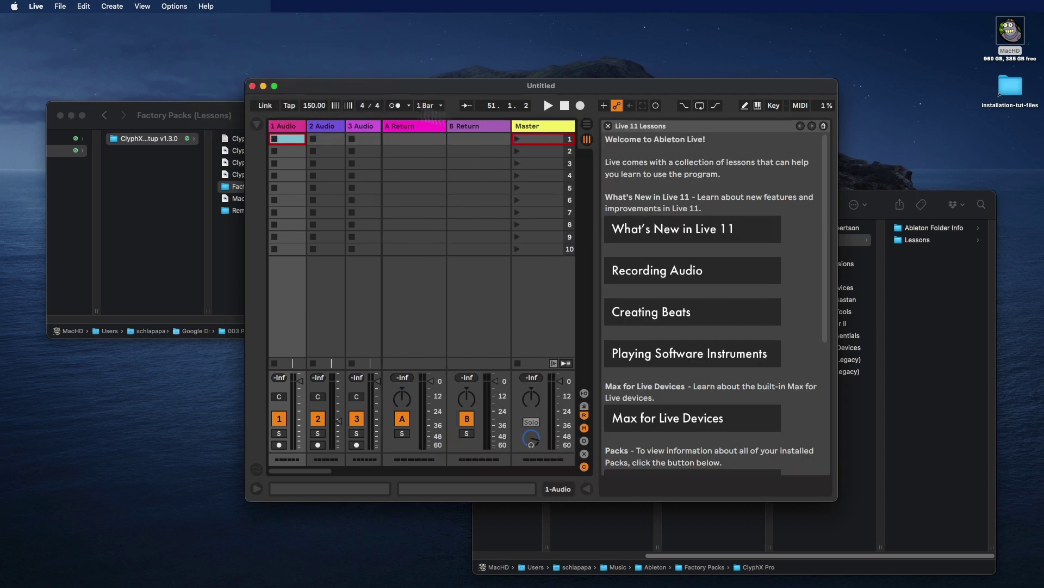
pyautogui.click(275, 86)
pyautogui.scroll(-3, 1008, 147)
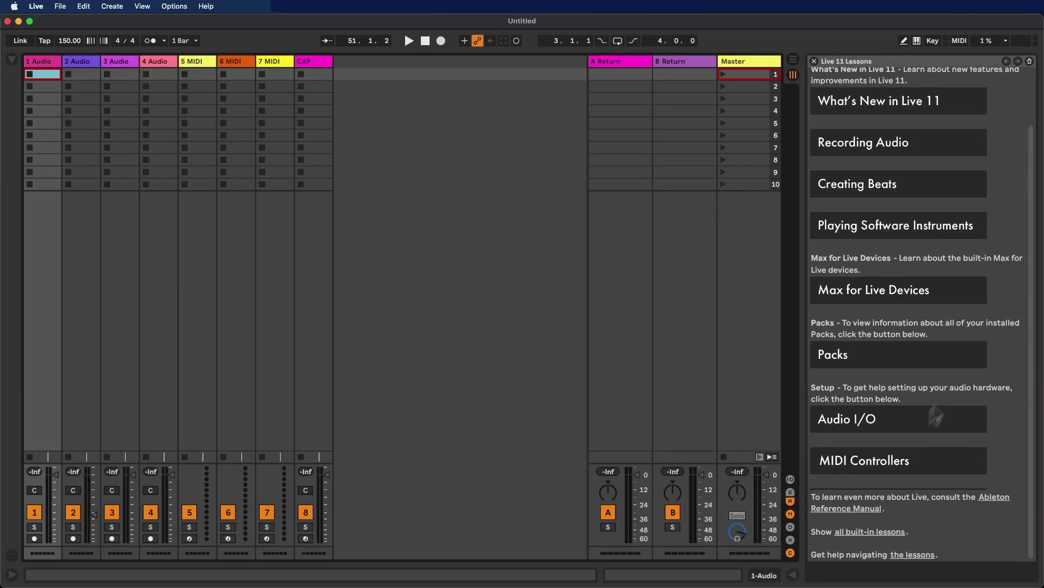
pyautogui.click(861, 533)
pyautogui.scroll(-10, 966, 421)
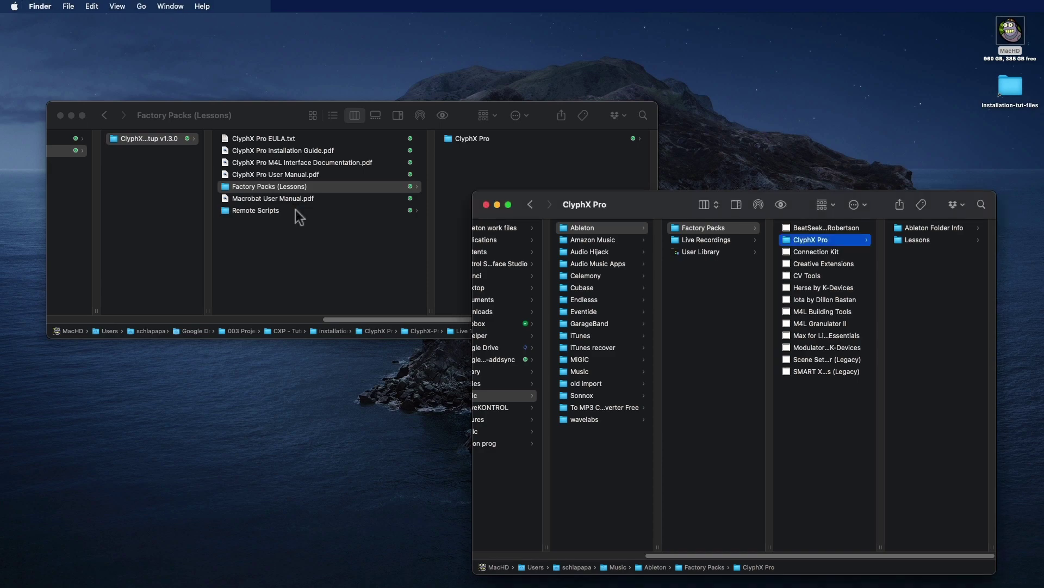
# Step: Try opening ClyphX Pro Setup v1.1.9 (OS X).pkg and dismiss the unidentified-developer warning
pyautogui.press('super+w')
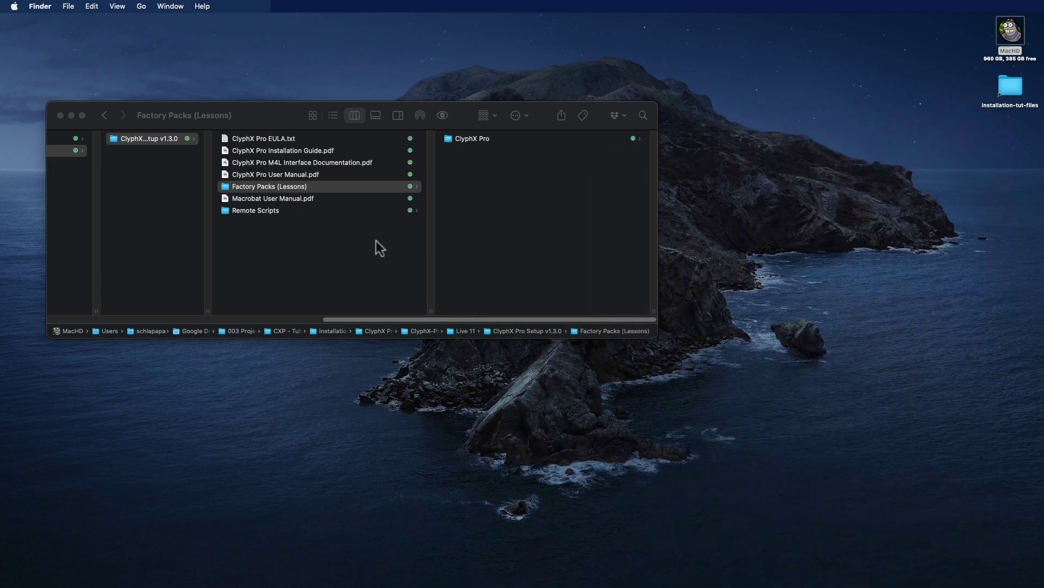
pyautogui.click(376, 242)
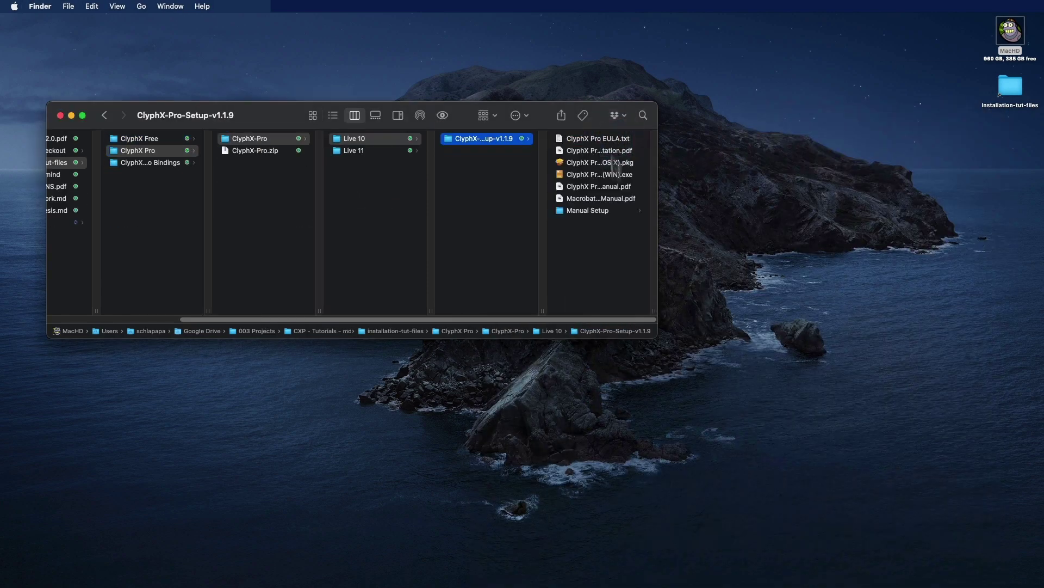
pyautogui.moveTo(655, 312); pyautogui.dragTo(796, 316)
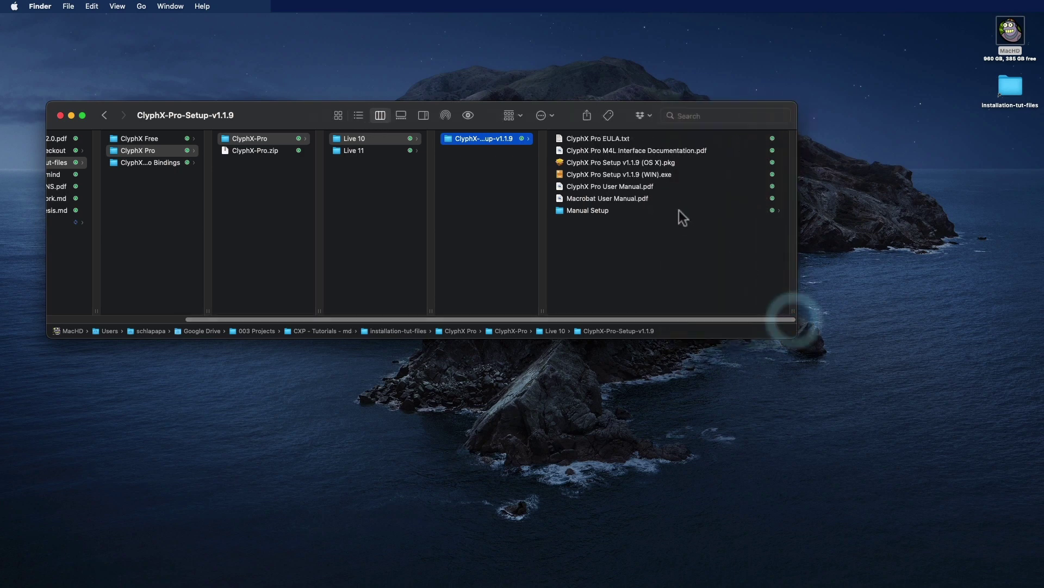
pyautogui.click(670, 164)
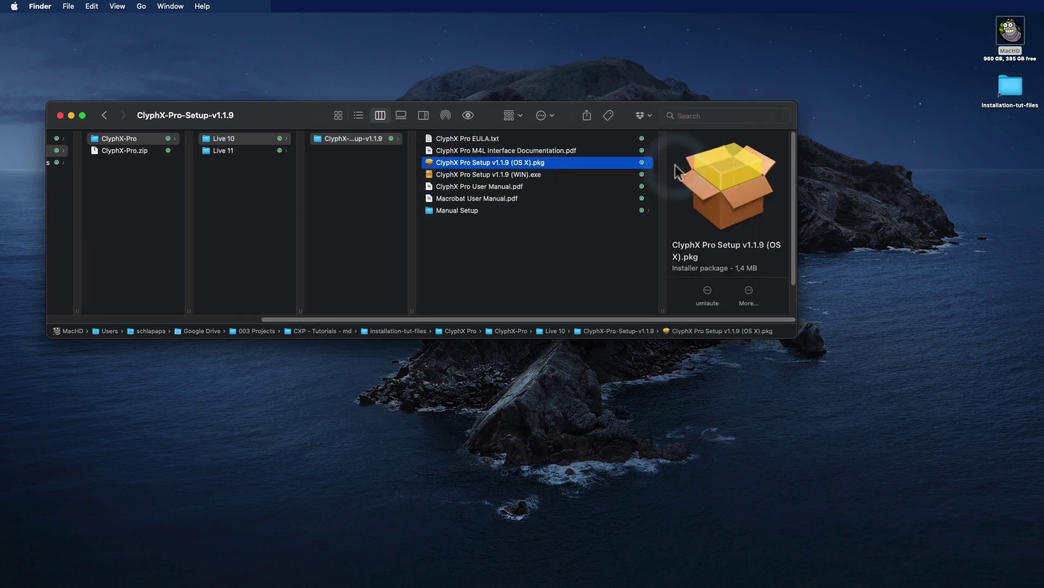
pyautogui.doubleClick(474, 163)
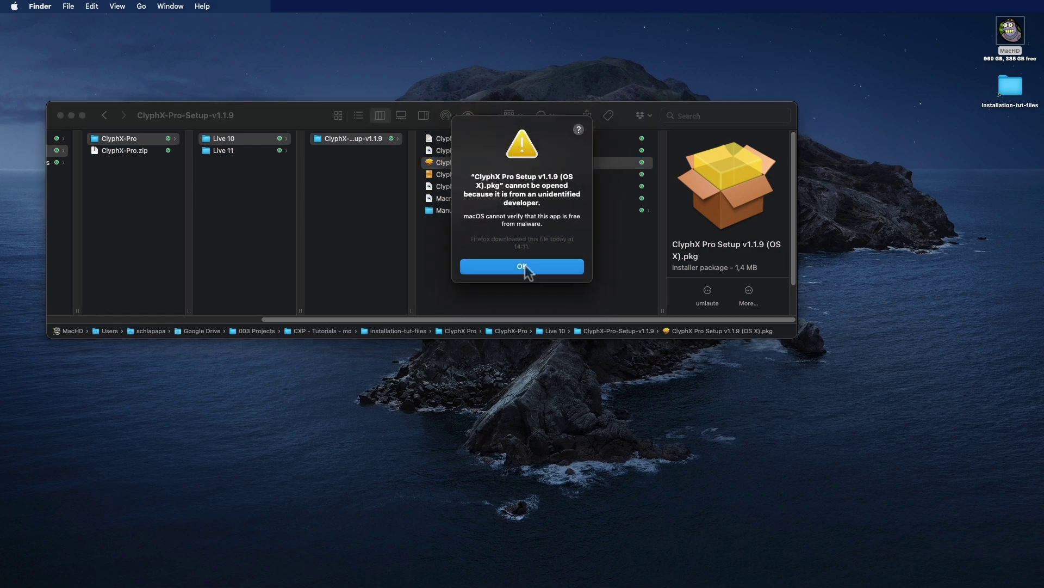
pyautogui.click(525, 265)
pyautogui.click(525, 266)
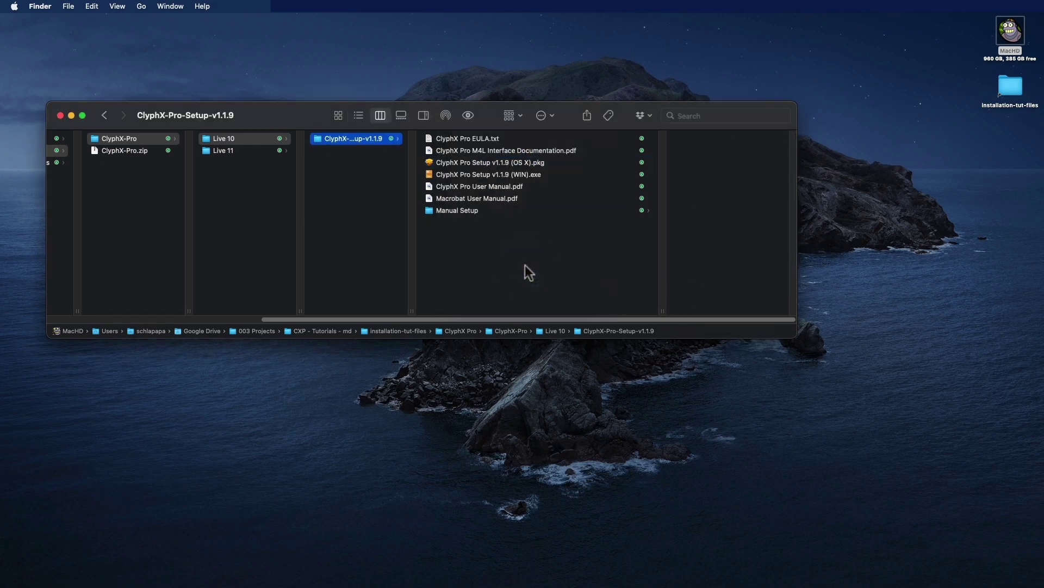
# Step: Step back up to the ClyphX Pro folder and show ClyphX Free's v2.6.2 and 2.7.3 folders
pyautogui.press('super+Tab')
pyautogui.press('super+shift+Tab')
pyautogui.click(492, 269)
pyautogui.click(313, 243)
pyautogui.click(221, 233)
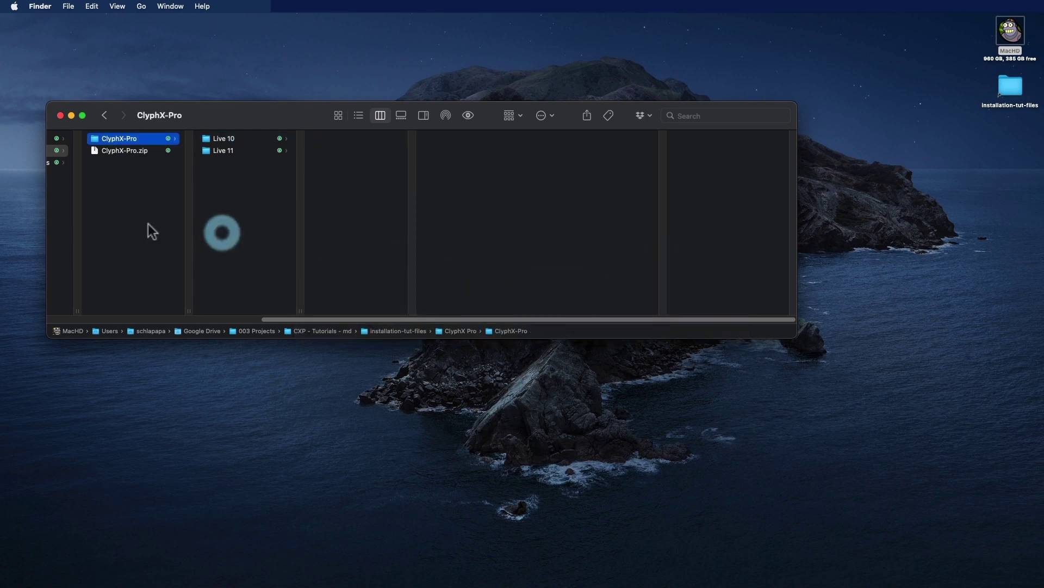
pyautogui.click(146, 225)
pyautogui.click(117, 139)
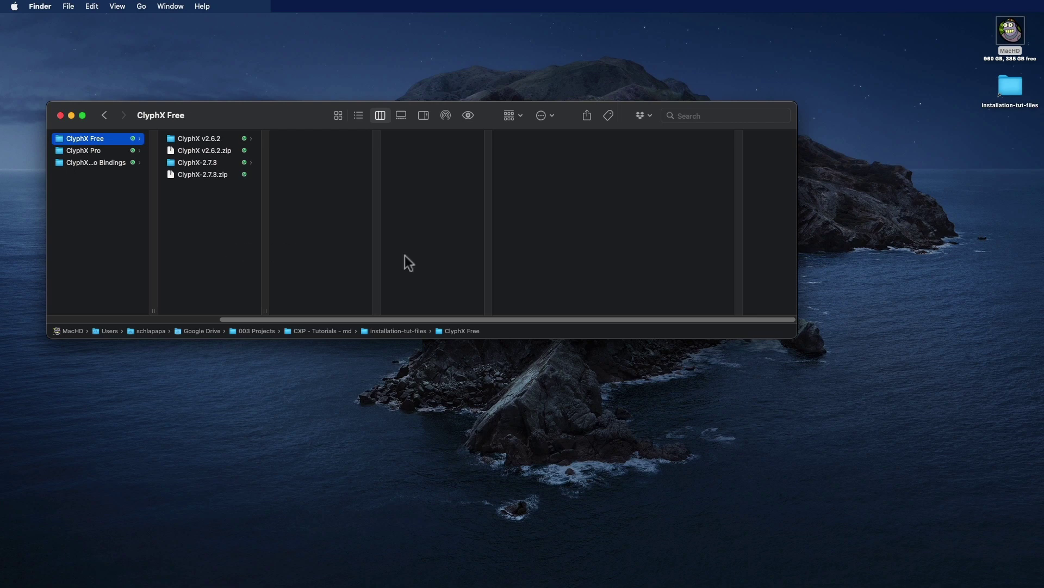
# Step: Bring up the ldrolez/clyphx-live10 GitHub page in Chrome
pyautogui.press('super+Tab')
pyautogui.press('Tab')
pyautogui.press('Tab')
pyautogui.hotkey('shift', 'Tab')
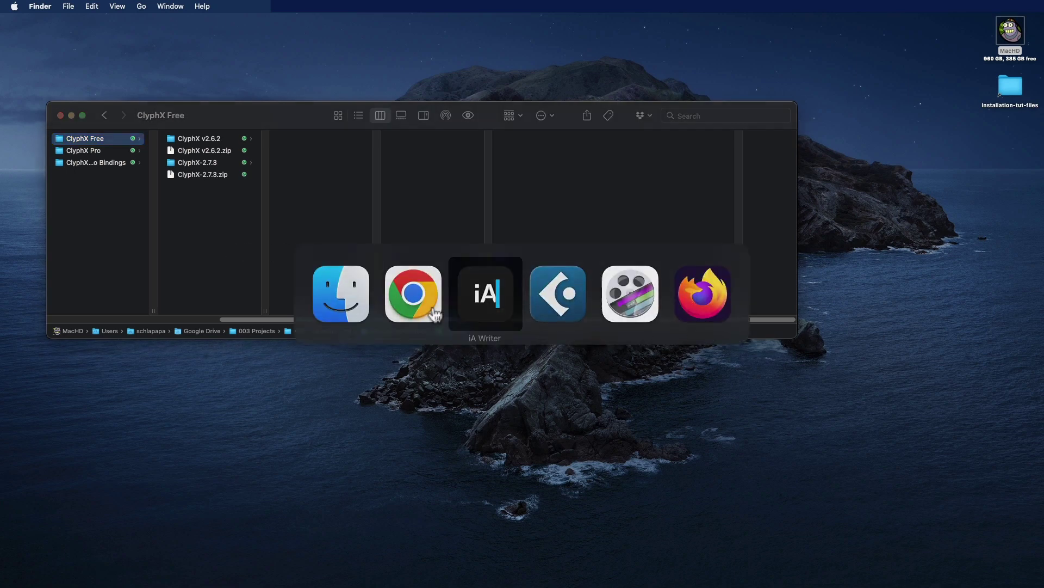
pyautogui.click(429, 310)
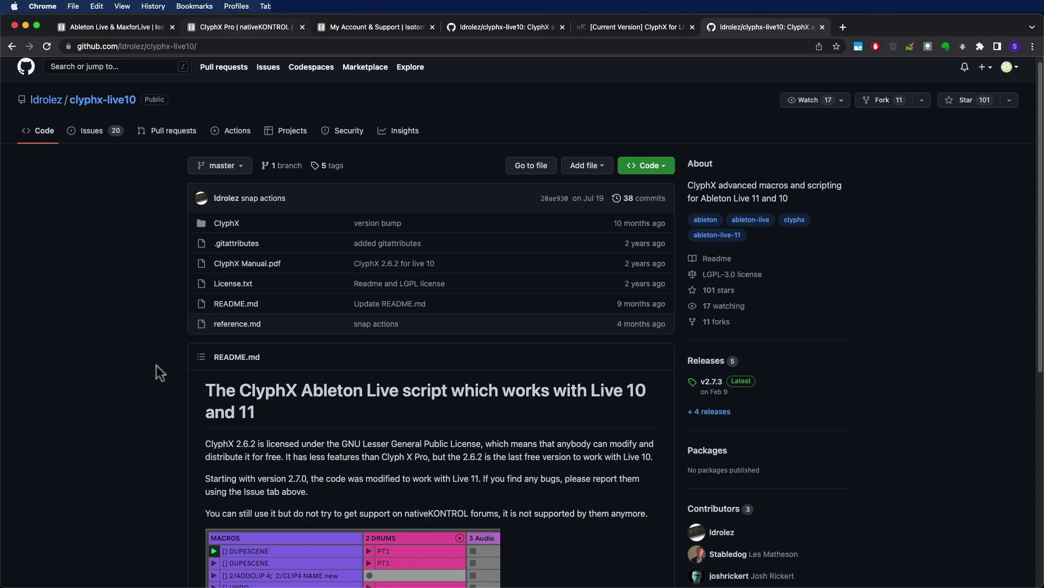
# Step: Return to Finder and open the ClyphX script folder inside ClyphX-2.7.3
pyautogui.press('super+h')
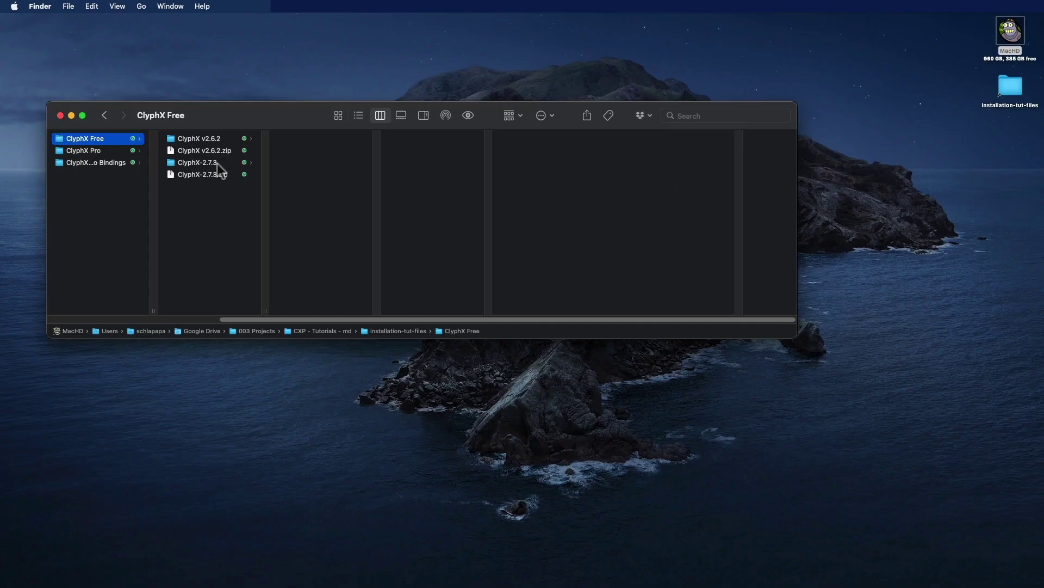
pyautogui.click(214, 163)
pyautogui.click(332, 138)
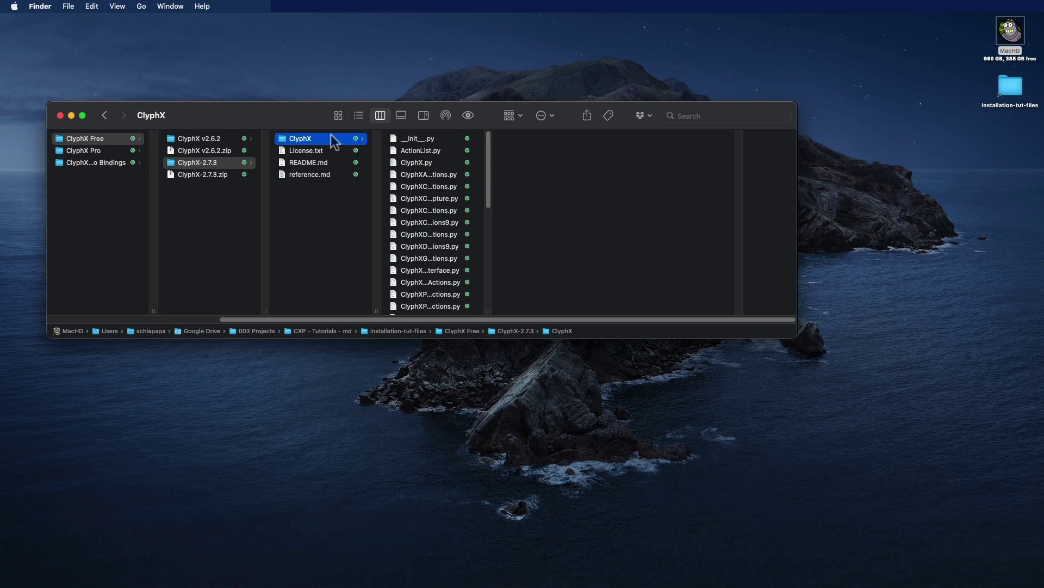
# Step: In a new Finder window go to Applications and select Ableton Live 10.app
pyautogui.press('super+n')
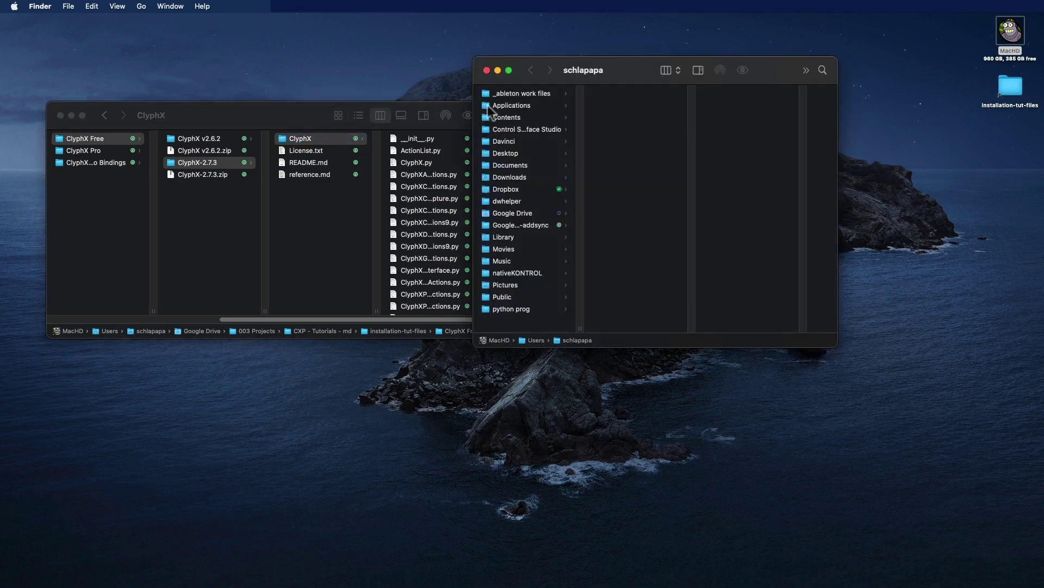
pyautogui.doubleClick(489, 106)
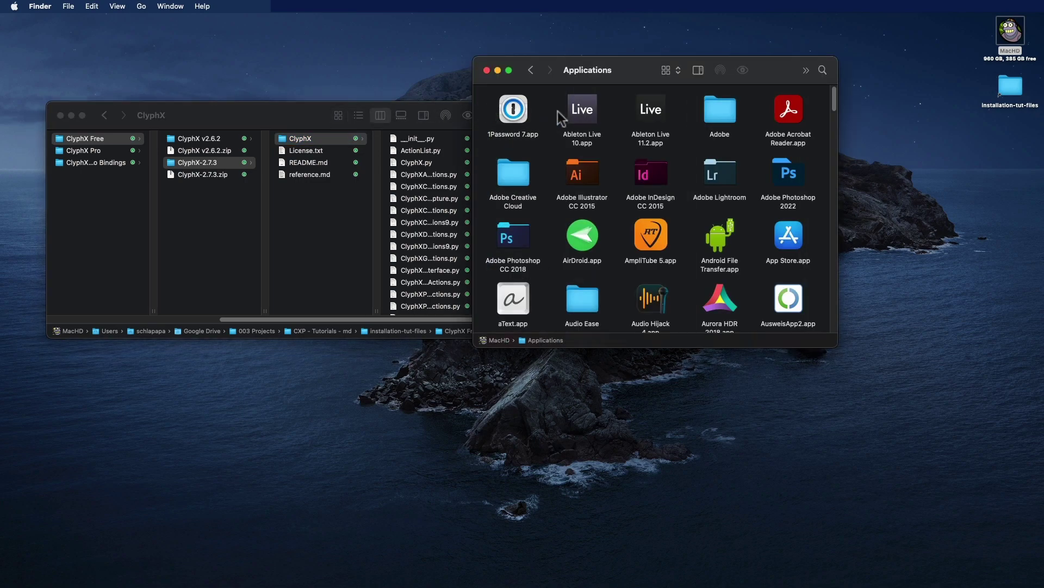
pyautogui.click(583, 123)
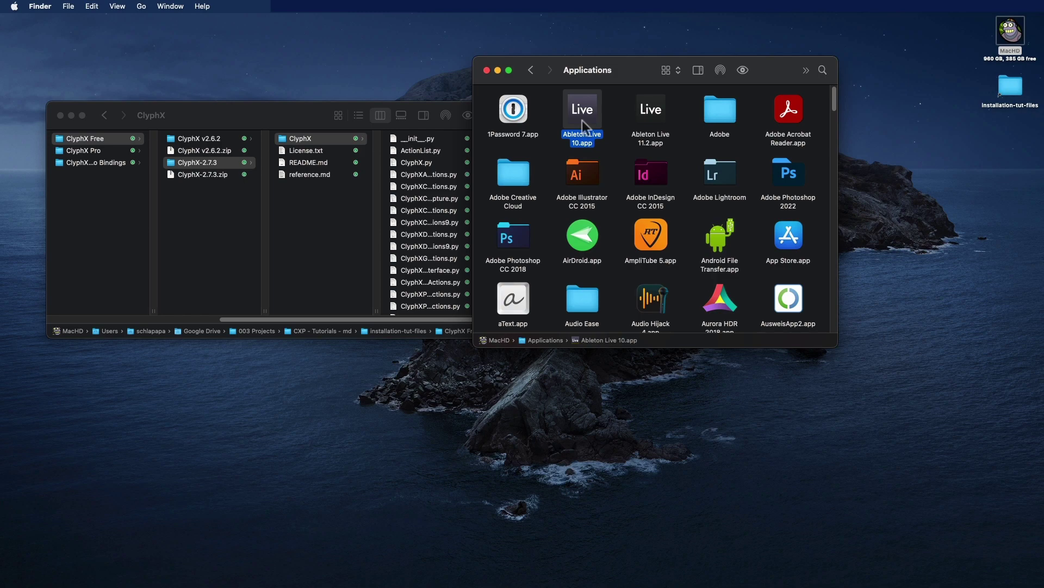
# Step: Show the Ableton Live 10 app's package contents in list view, expanding Contents and App-Resources
pyautogui.rightClick(583, 125)
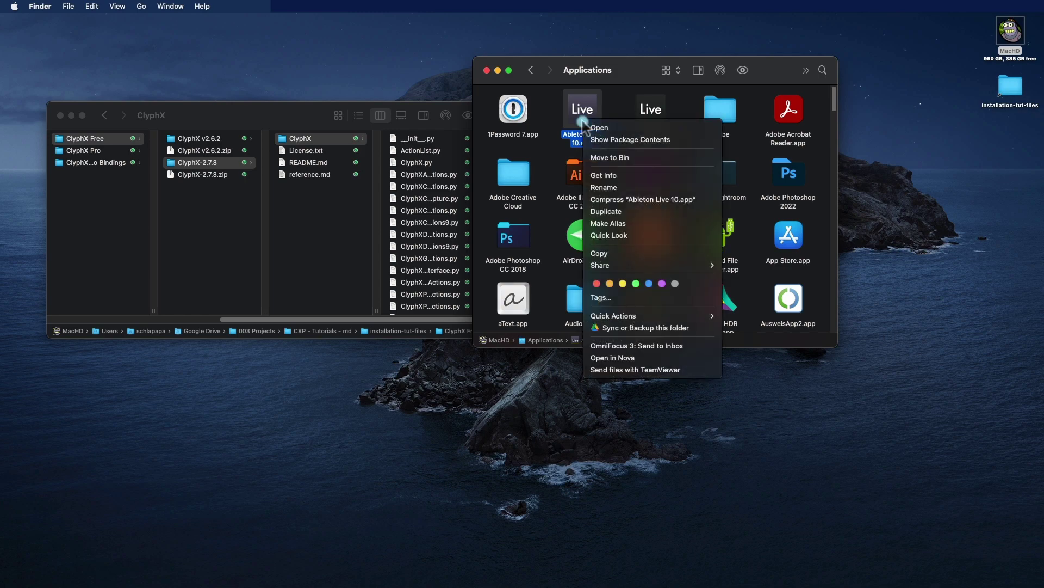
pyautogui.click(644, 141)
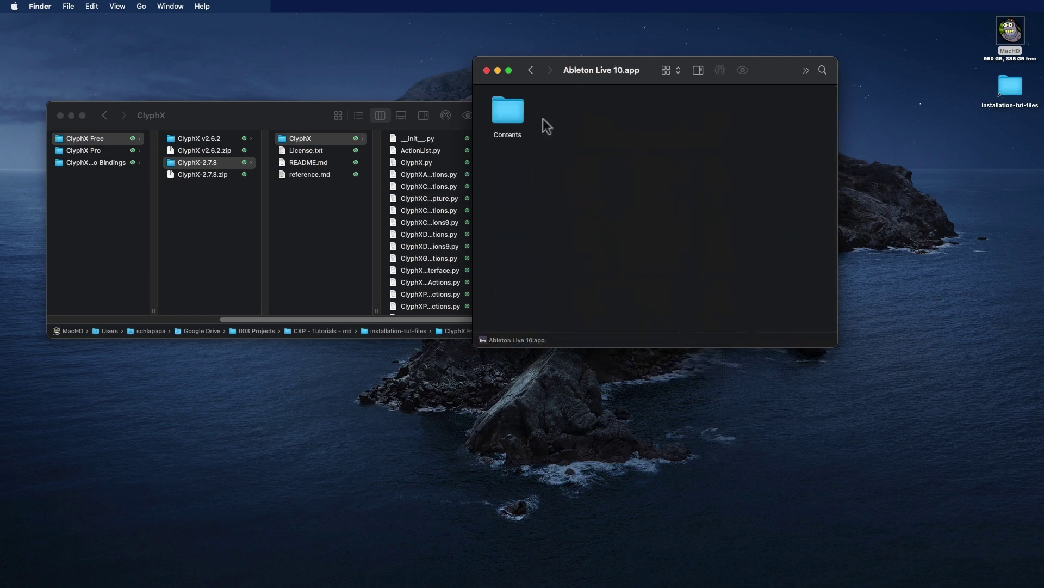
pyautogui.press('super+2')
pyautogui.click(483, 108)
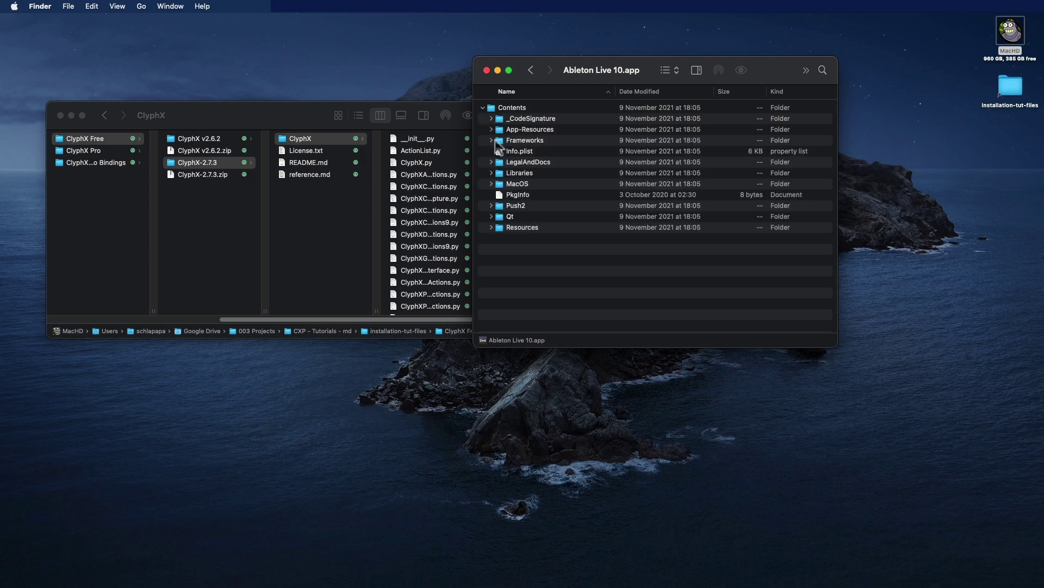
pyautogui.click(492, 129)
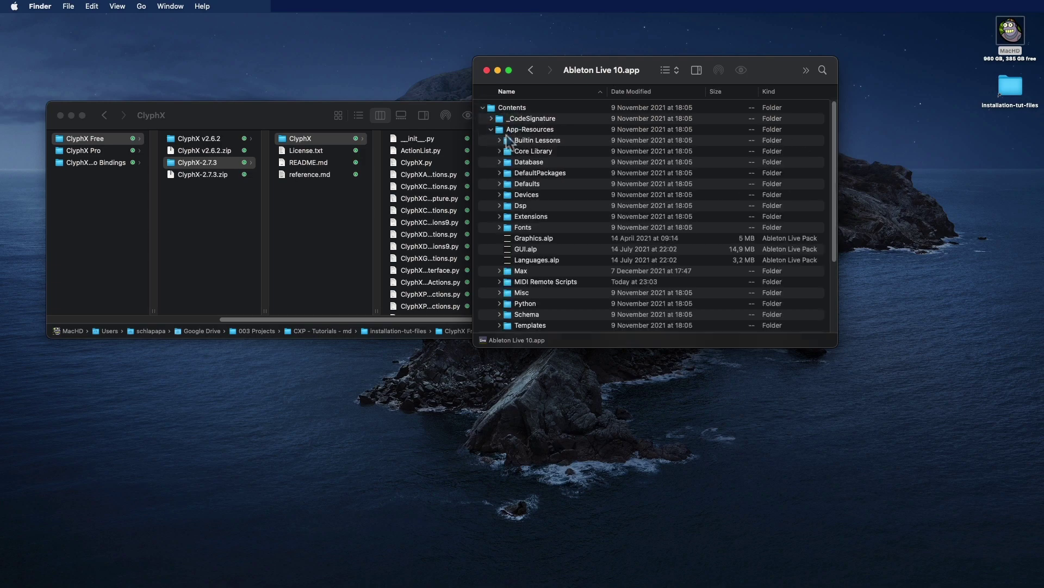
# Step: Copy the ClyphX folder into the MIDI Remote Scripts folder, then close the window
pyautogui.click(523, 281)
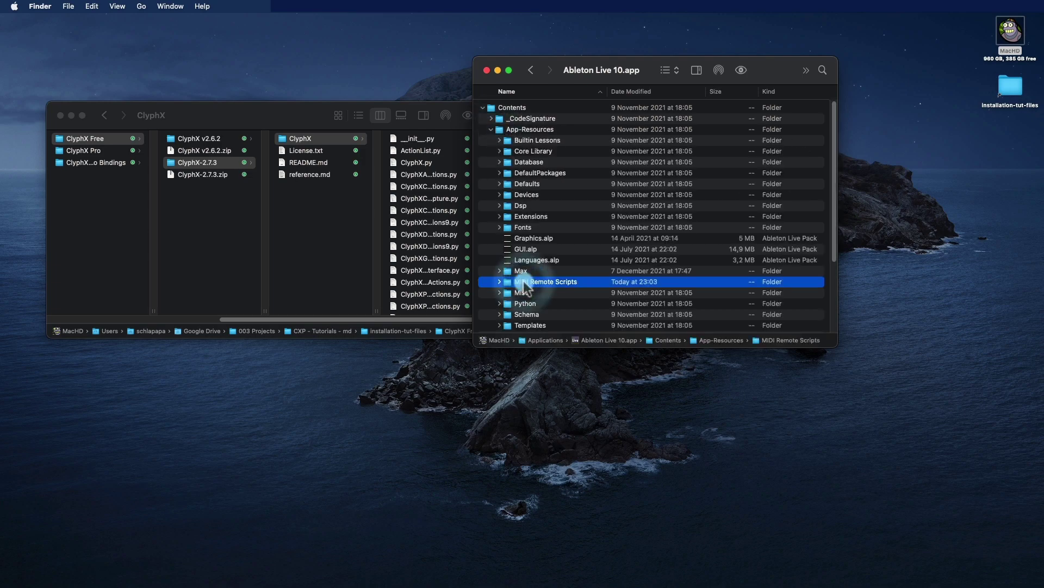
pyautogui.doubleClick(524, 281)
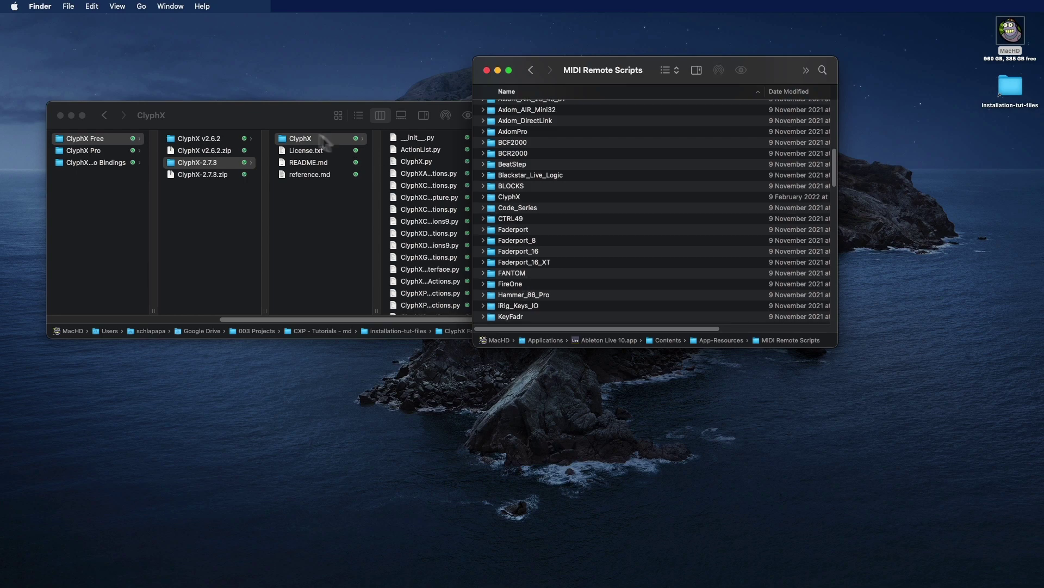
pyautogui.moveTo(321, 139); pyautogui.dragTo(563, 197)
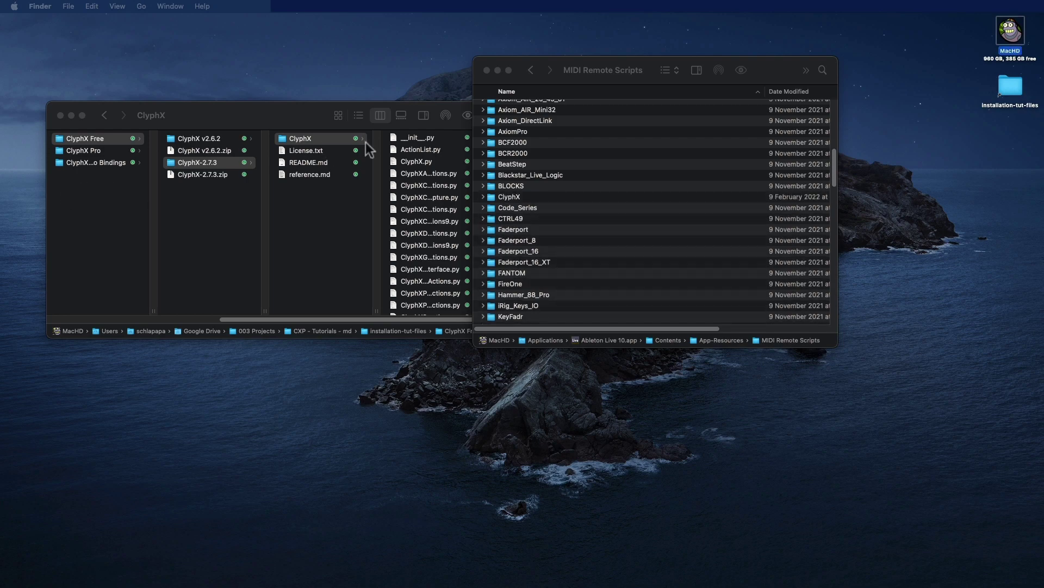
pyautogui.click(486, 70)
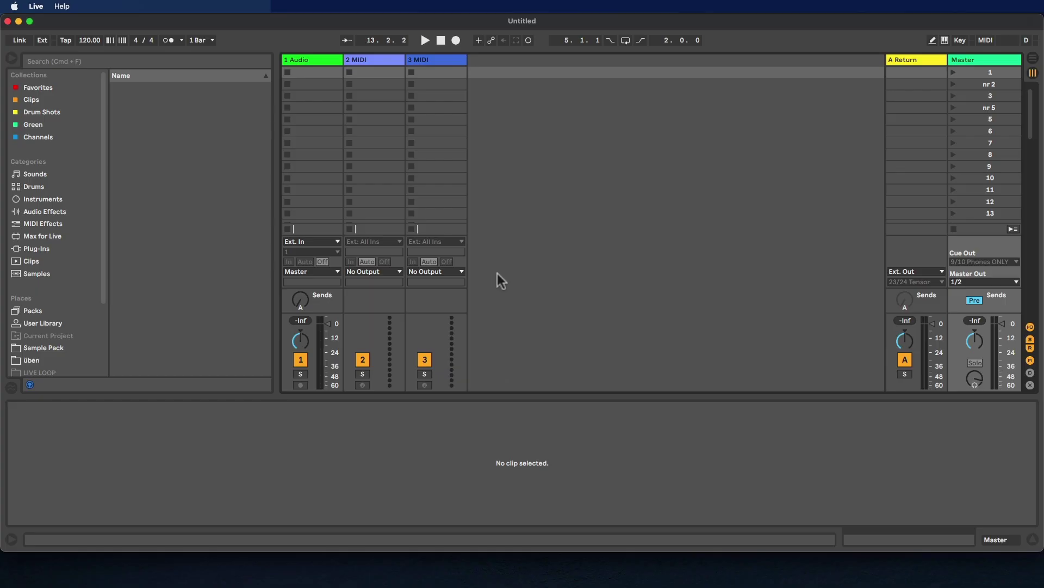
# Step: Set Control Surface 1 to ClyphX in Live's MIDI preferences
pyautogui.press('super+comma')
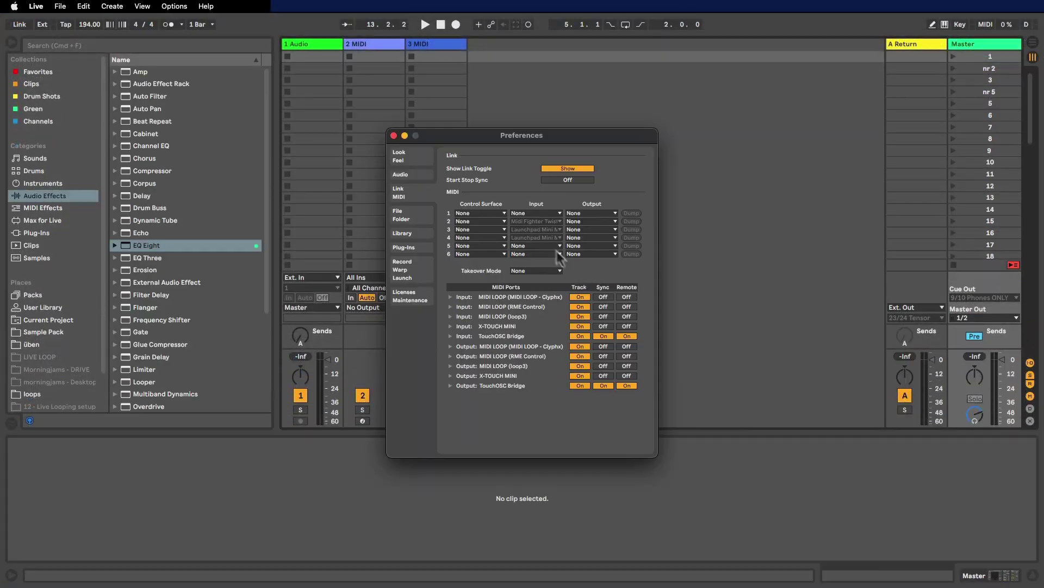
pyautogui.click(486, 221)
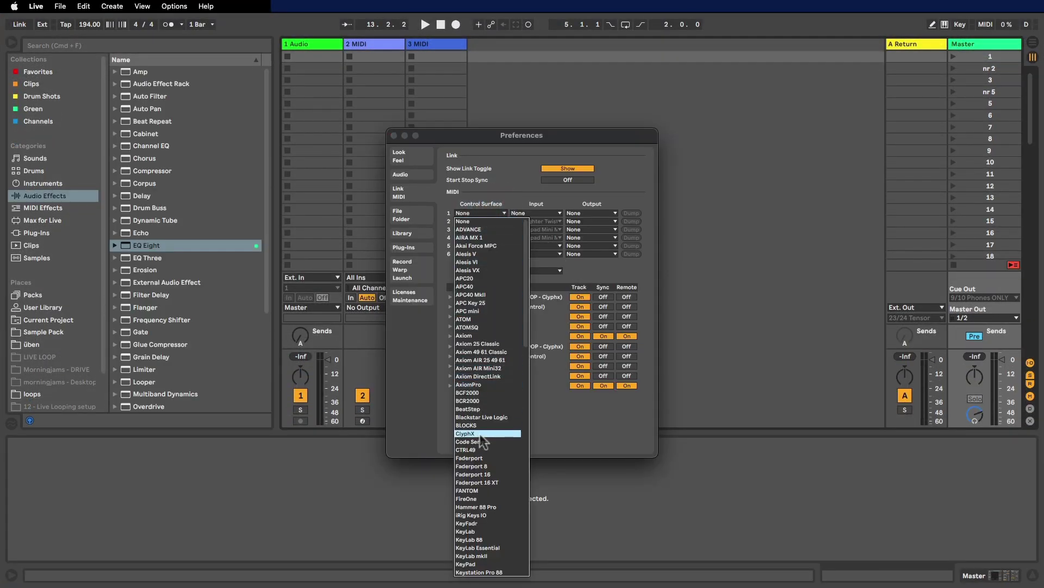
pyautogui.click(480, 434)
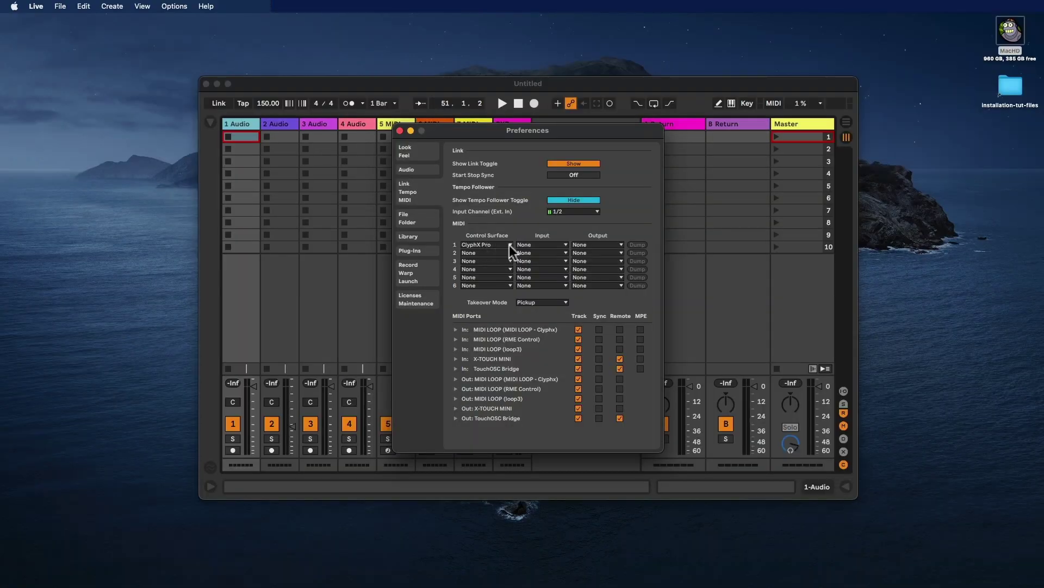
# Step: Leave Control Surface 1 on ClyphX Pro and close the Preferences window
pyautogui.click(509, 245)
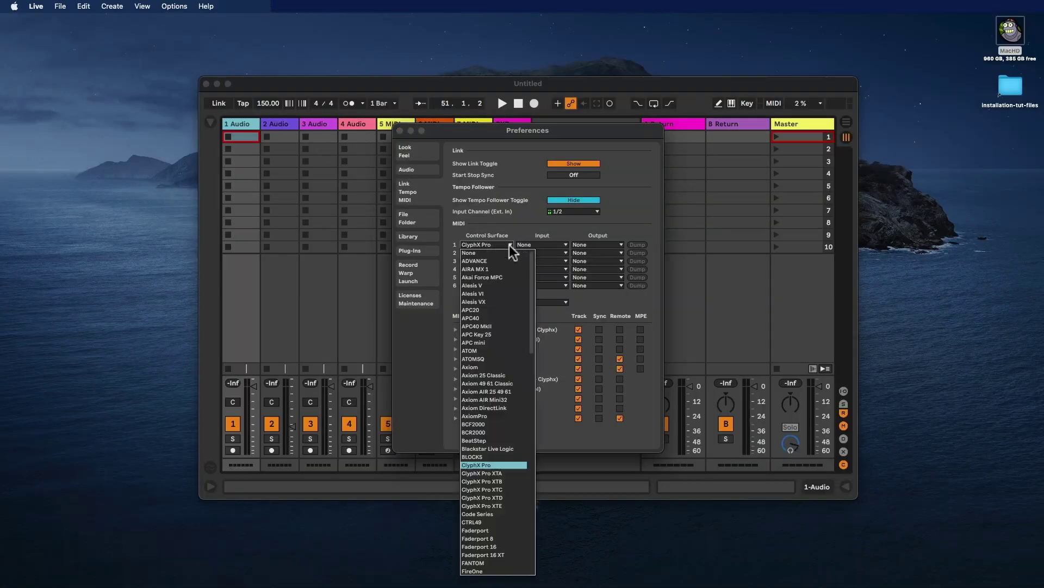
pyautogui.click(507, 245)
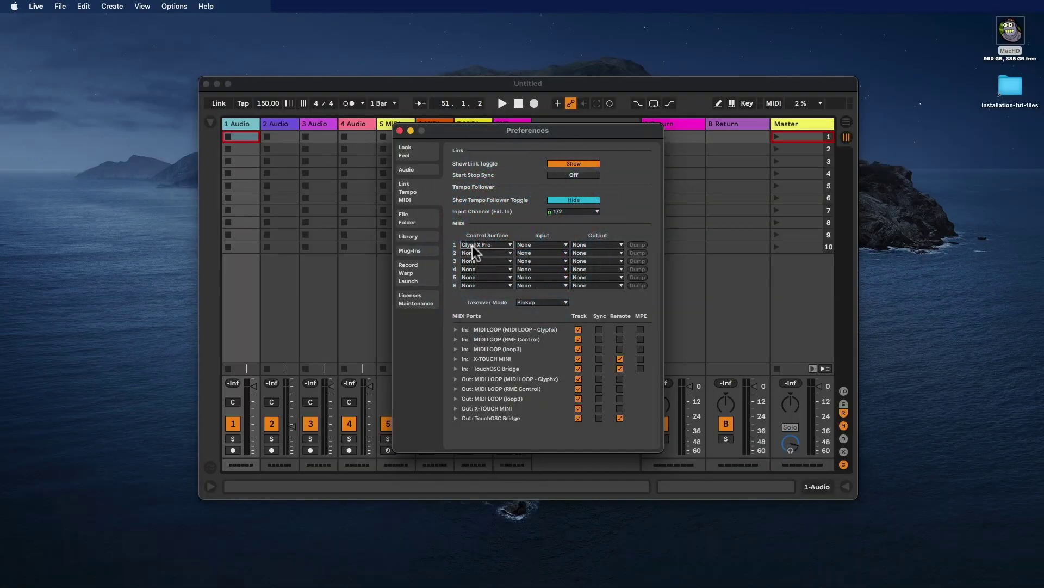
pyautogui.click(449, 250)
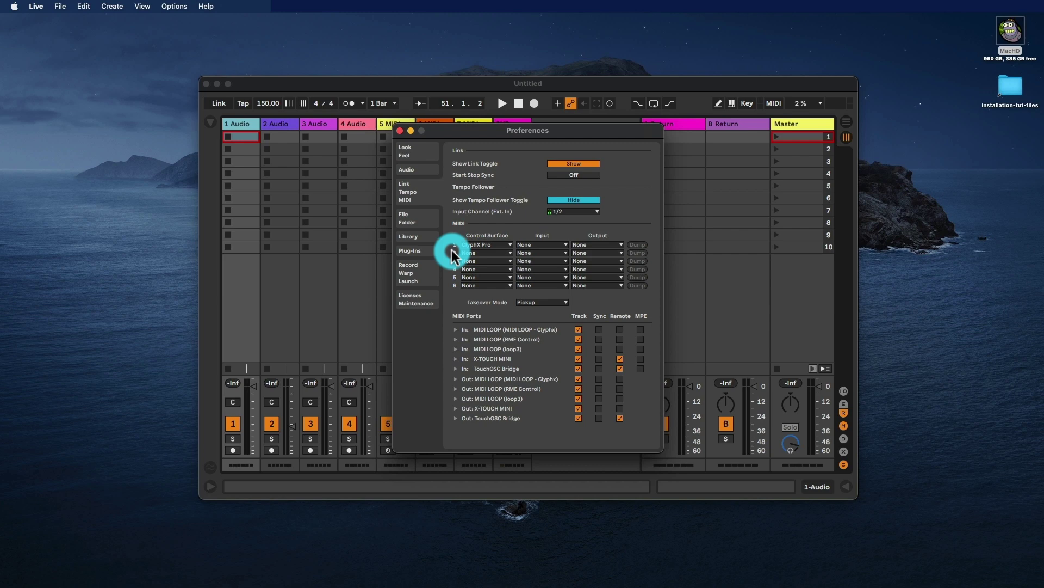
pyautogui.click(498, 245)
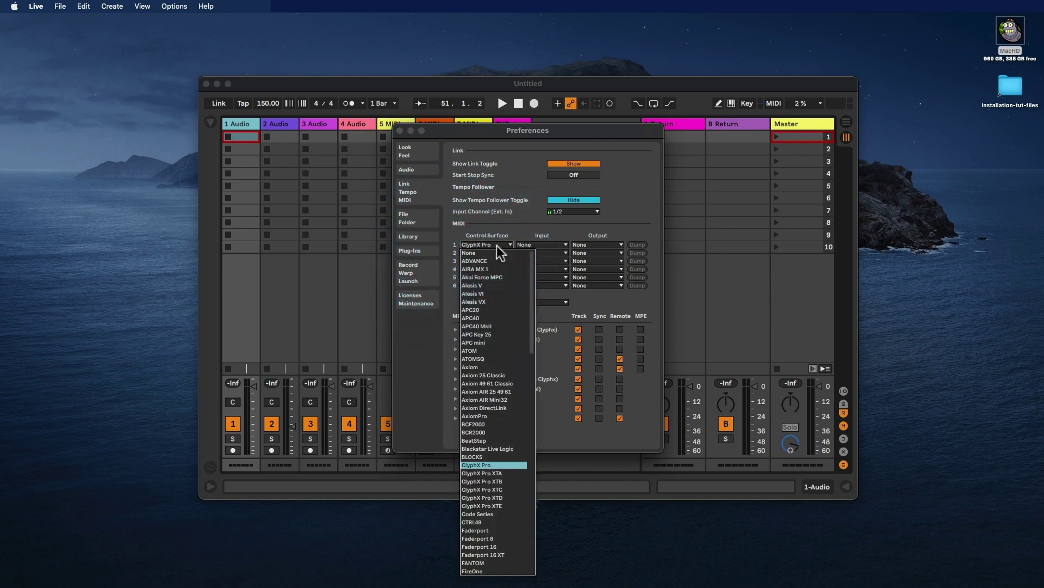
pyautogui.click(507, 213)
pyautogui.click(505, 216)
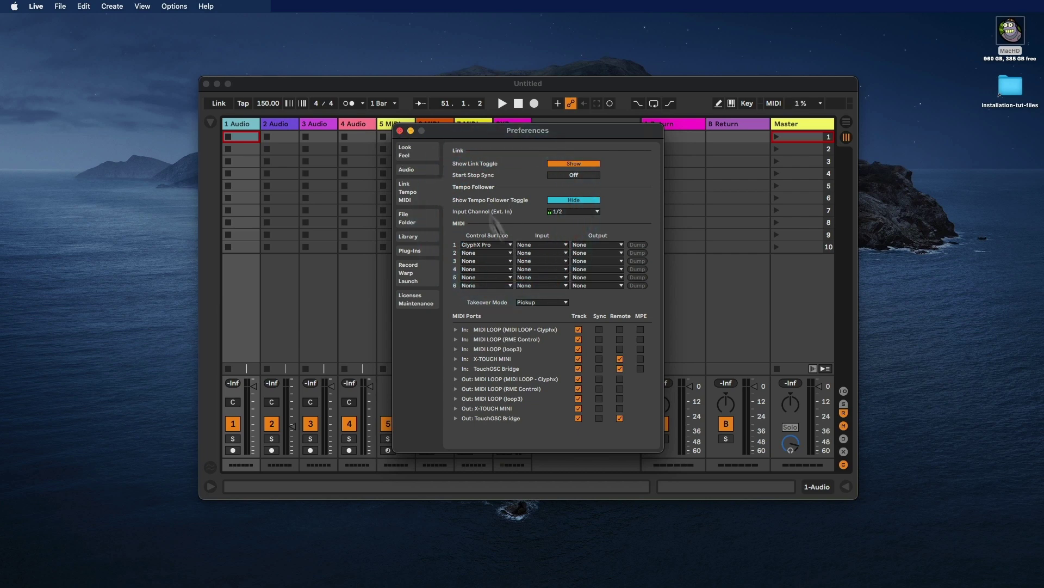
pyautogui.click(401, 131)
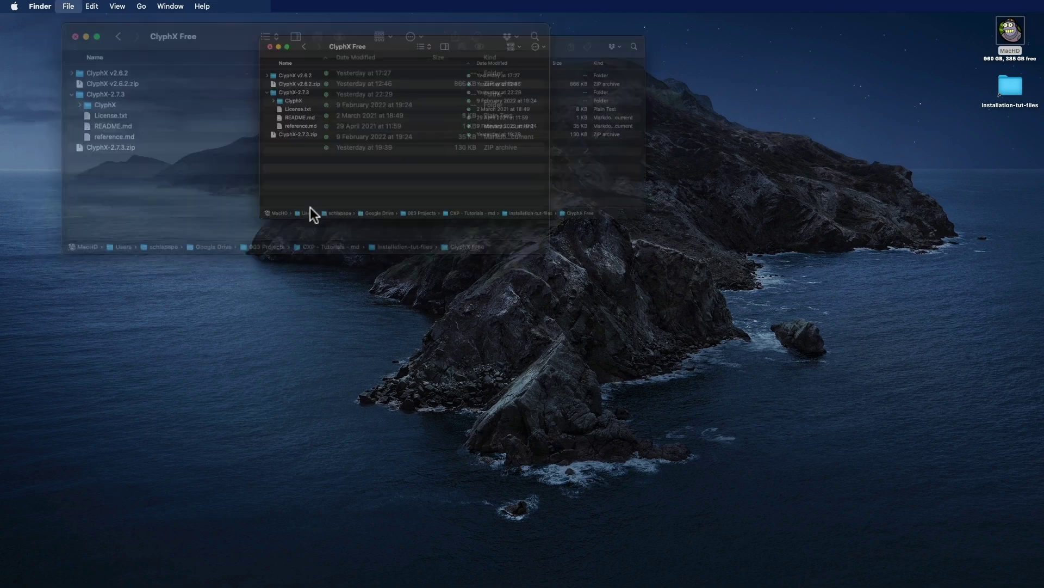